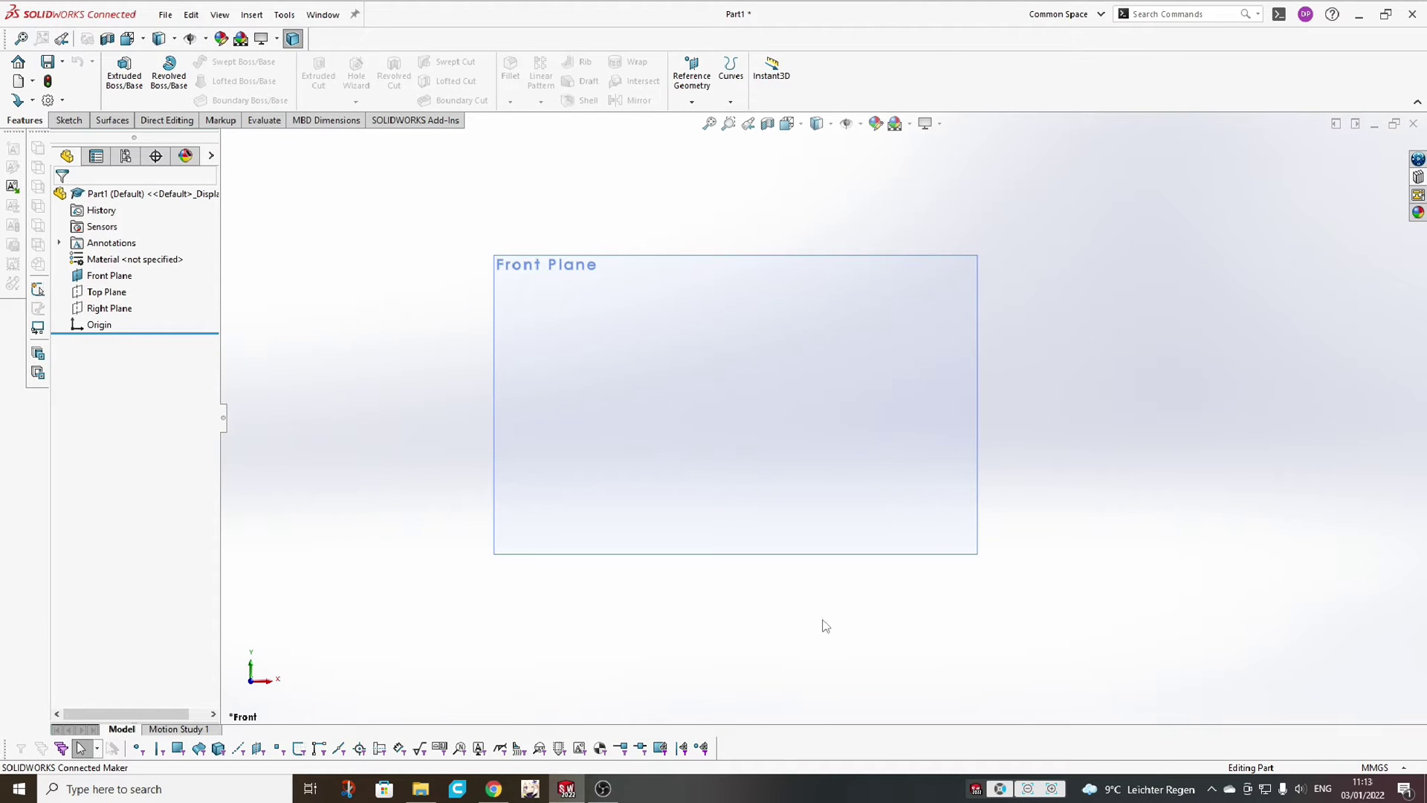
# - Select the Front Plane and start a new sketch on it
pyautogui.click(719, 335)
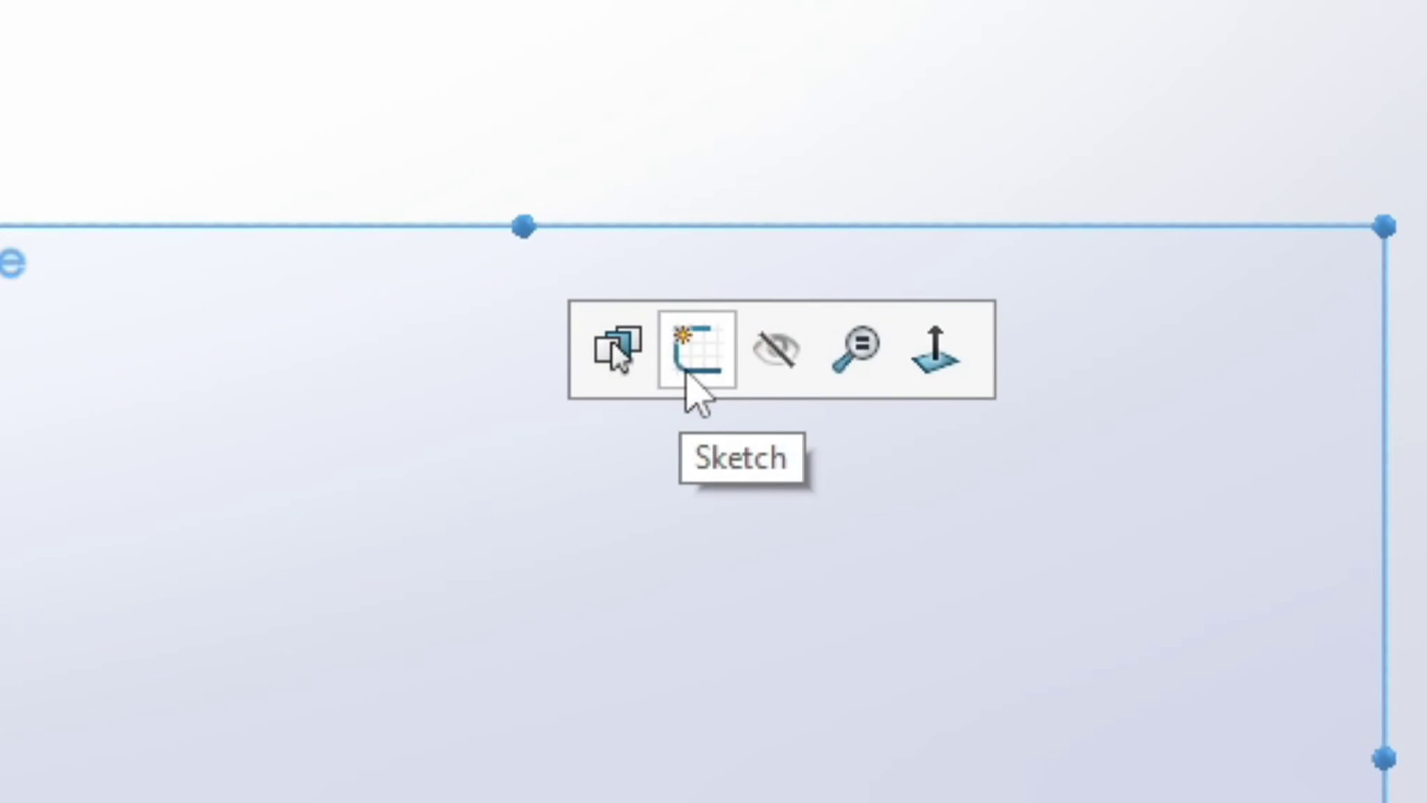
pyautogui.click(710, 340)
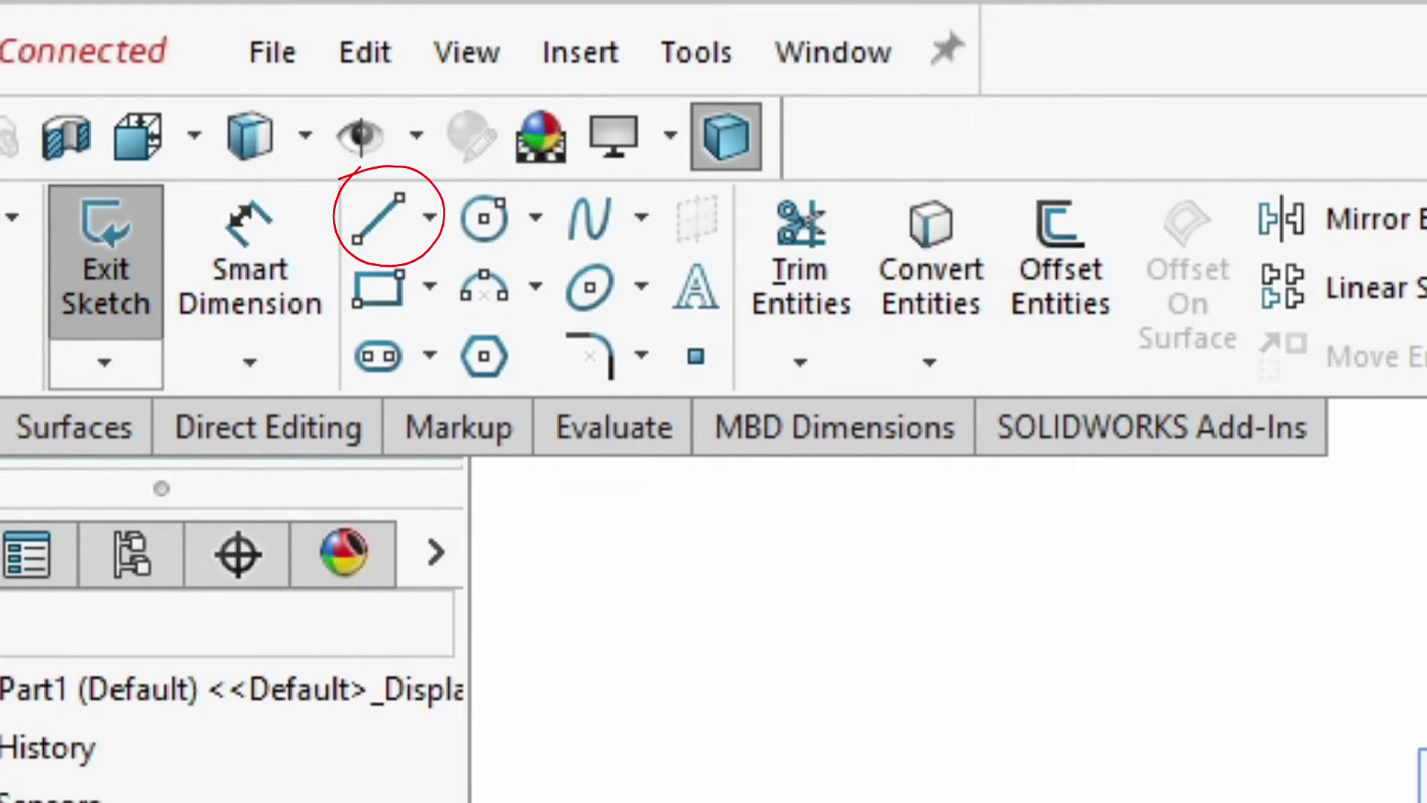
# - Draw a diagonal line, a tangent arc from its end, and lines closing back to the start point
pyautogui.click(379, 217)
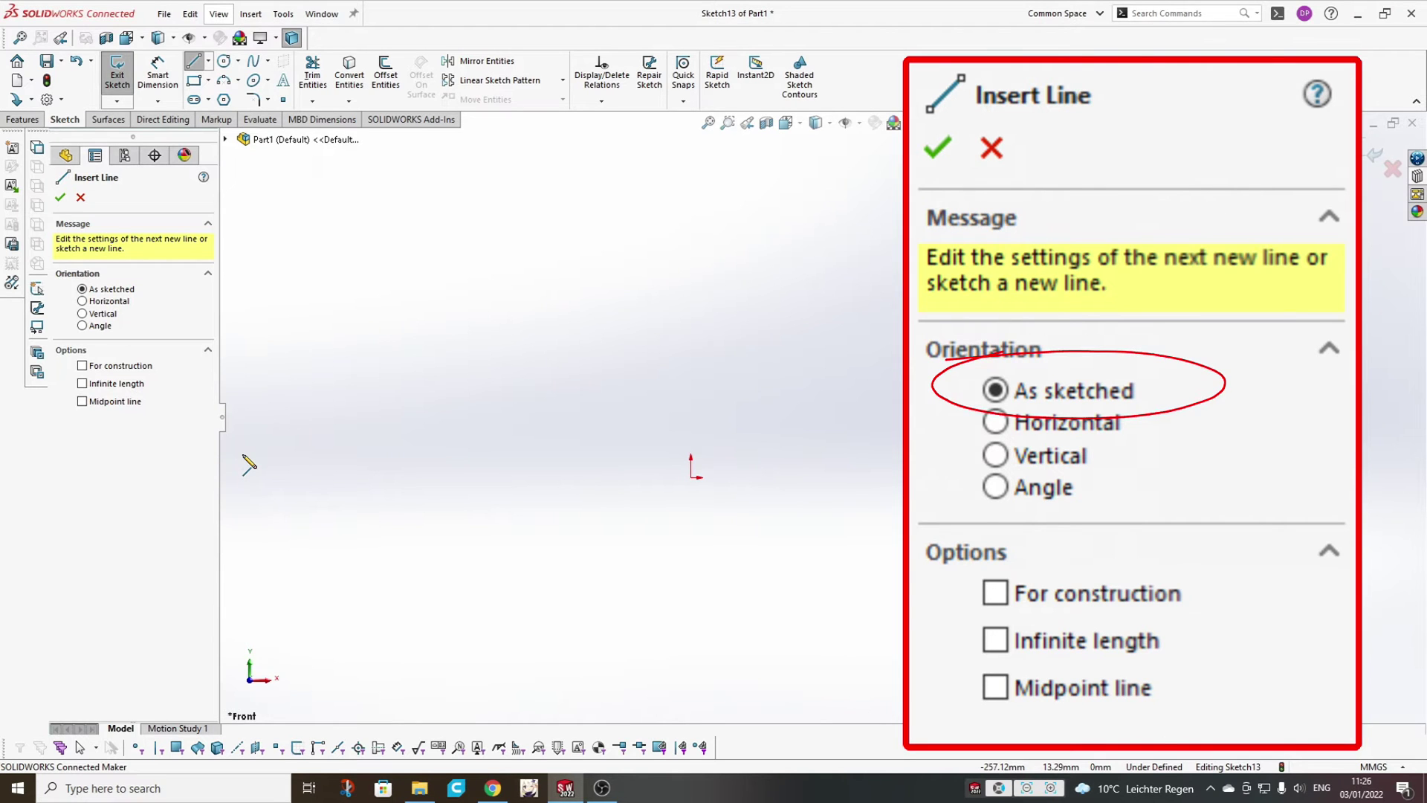
pyautogui.click(503, 376)
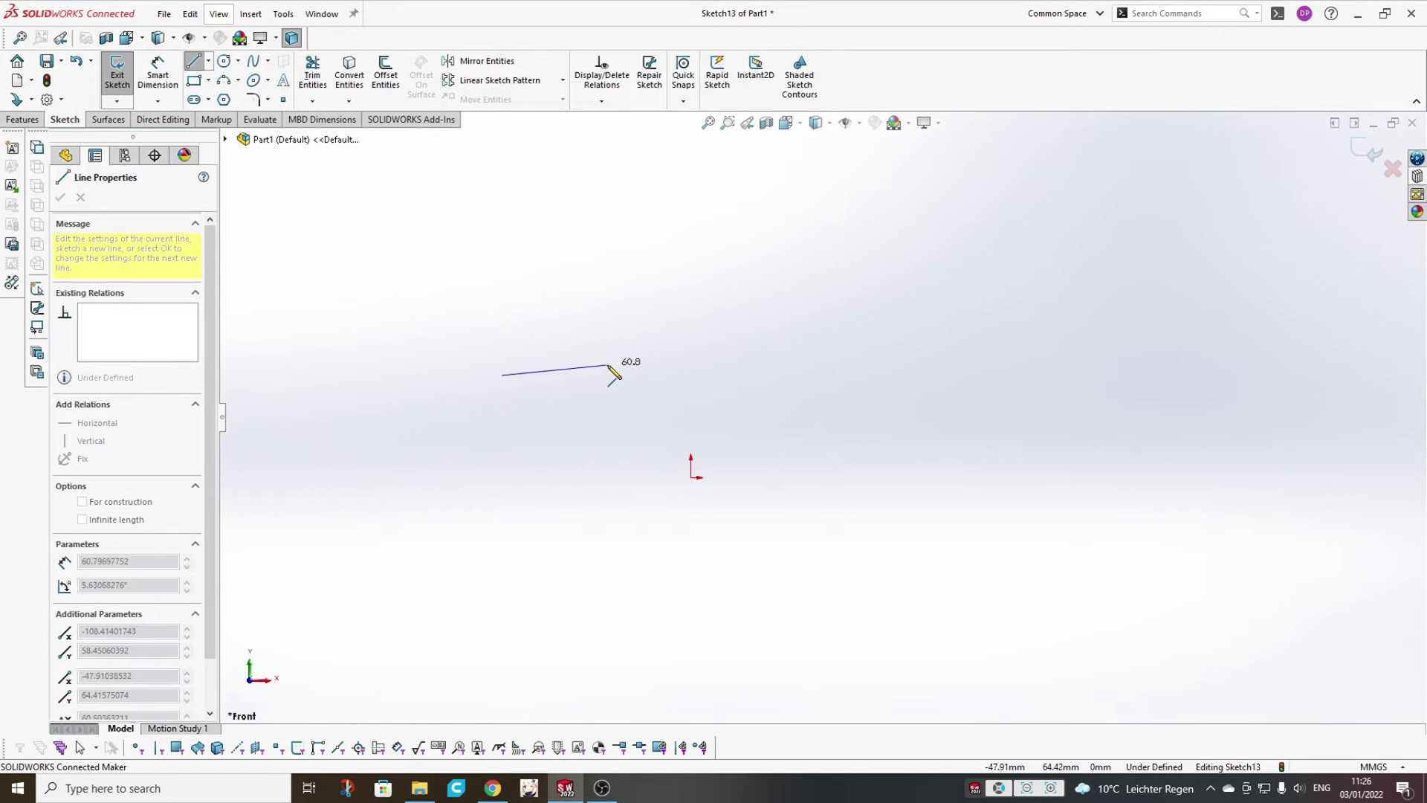
pyautogui.click(631, 521)
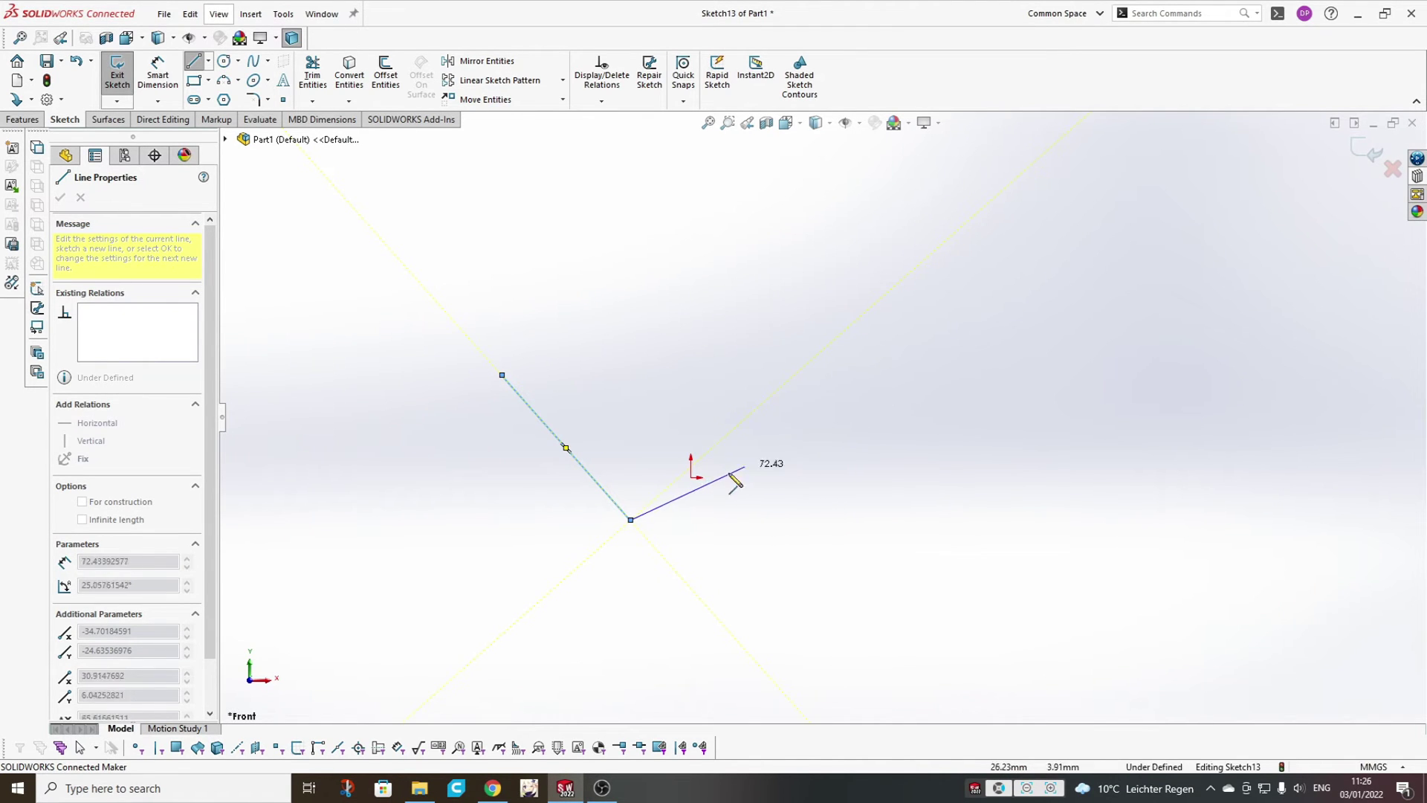
pyautogui.click(631, 520)
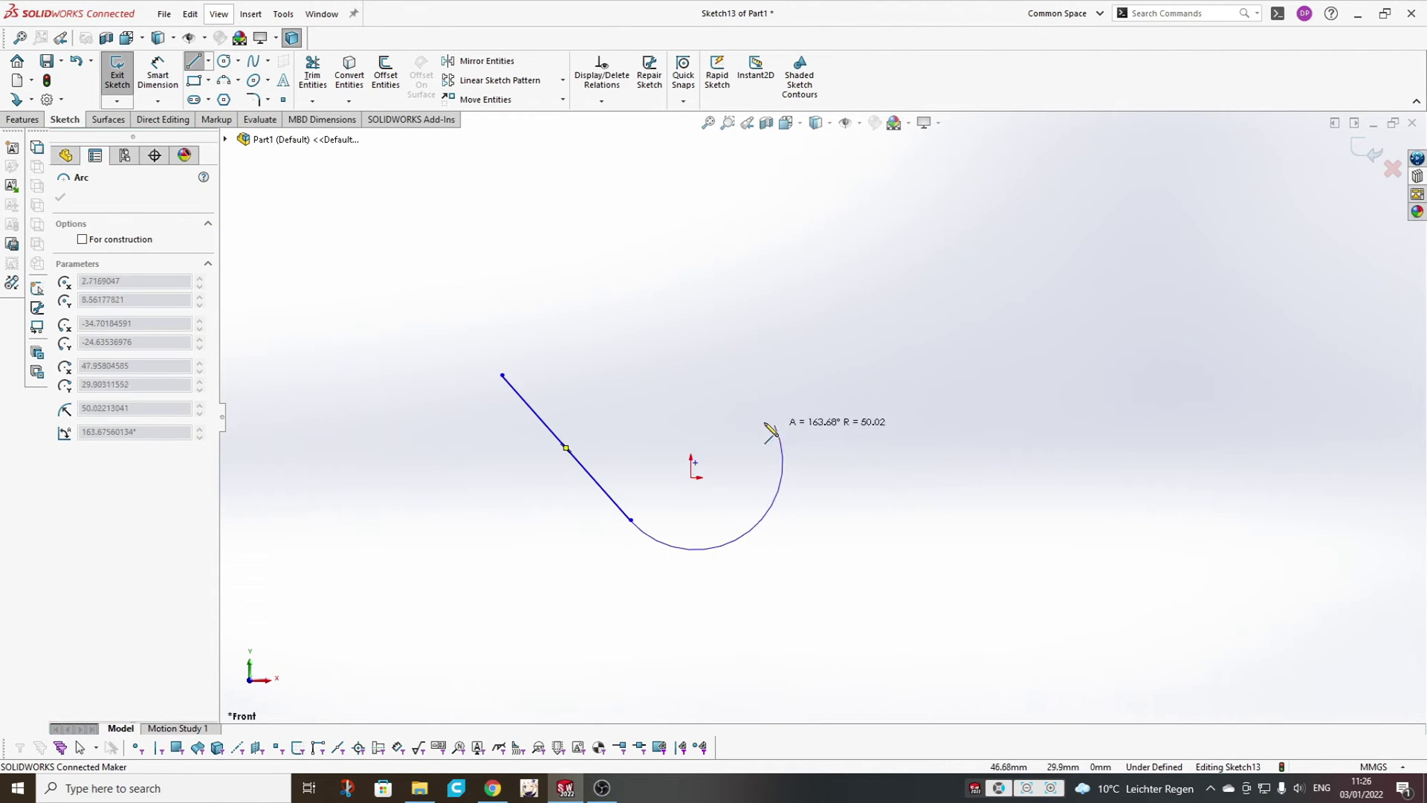
pyautogui.click(730, 420)
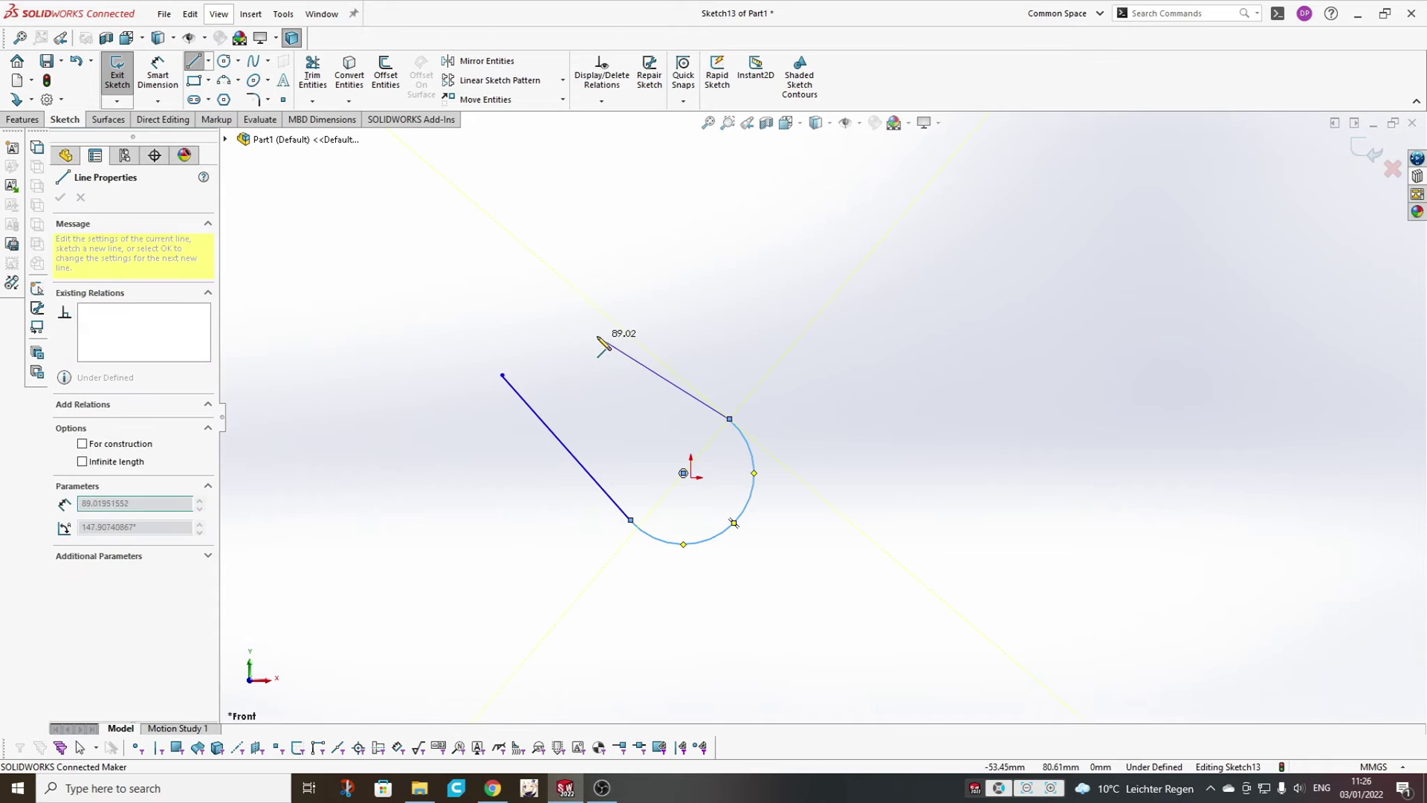
pyautogui.click(583, 296)
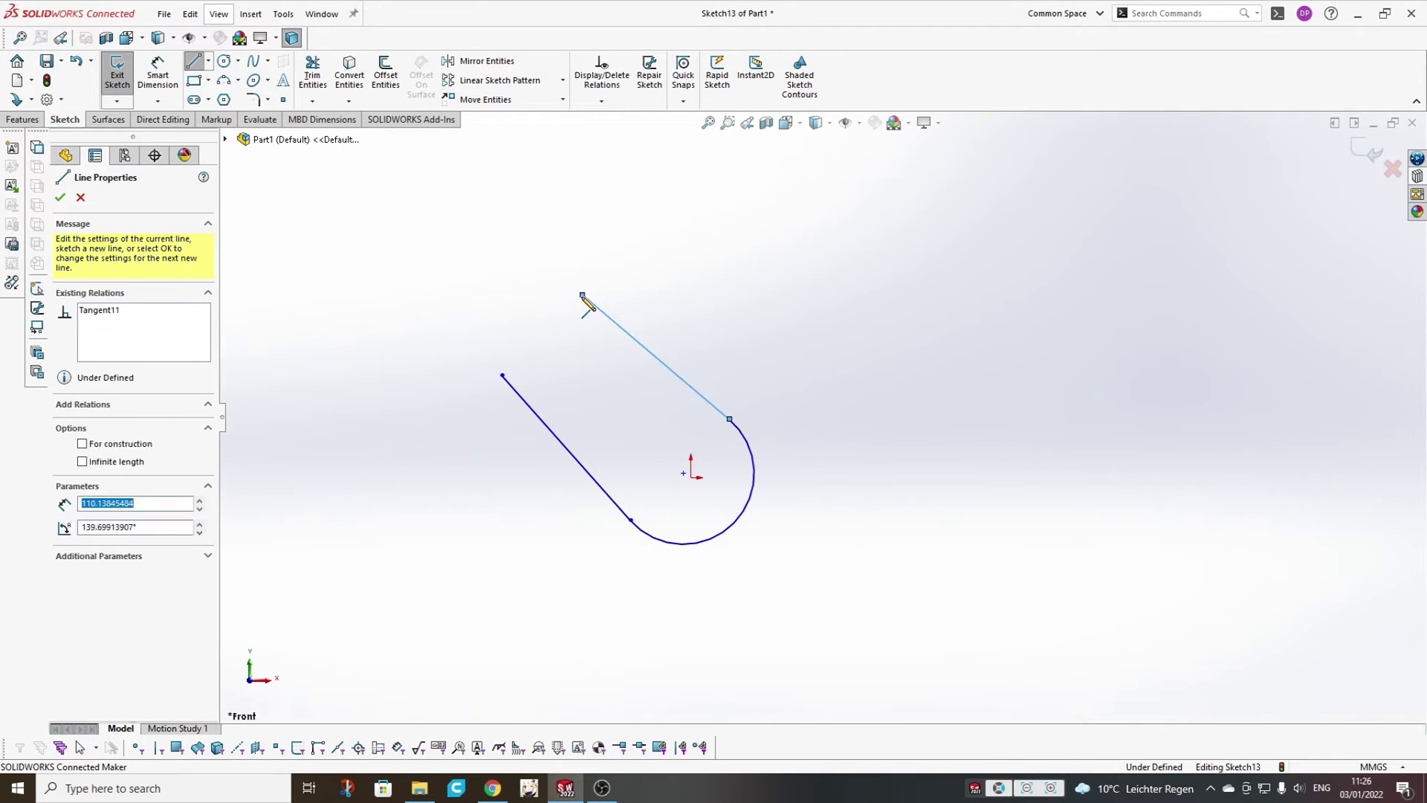
pyautogui.click(503, 376)
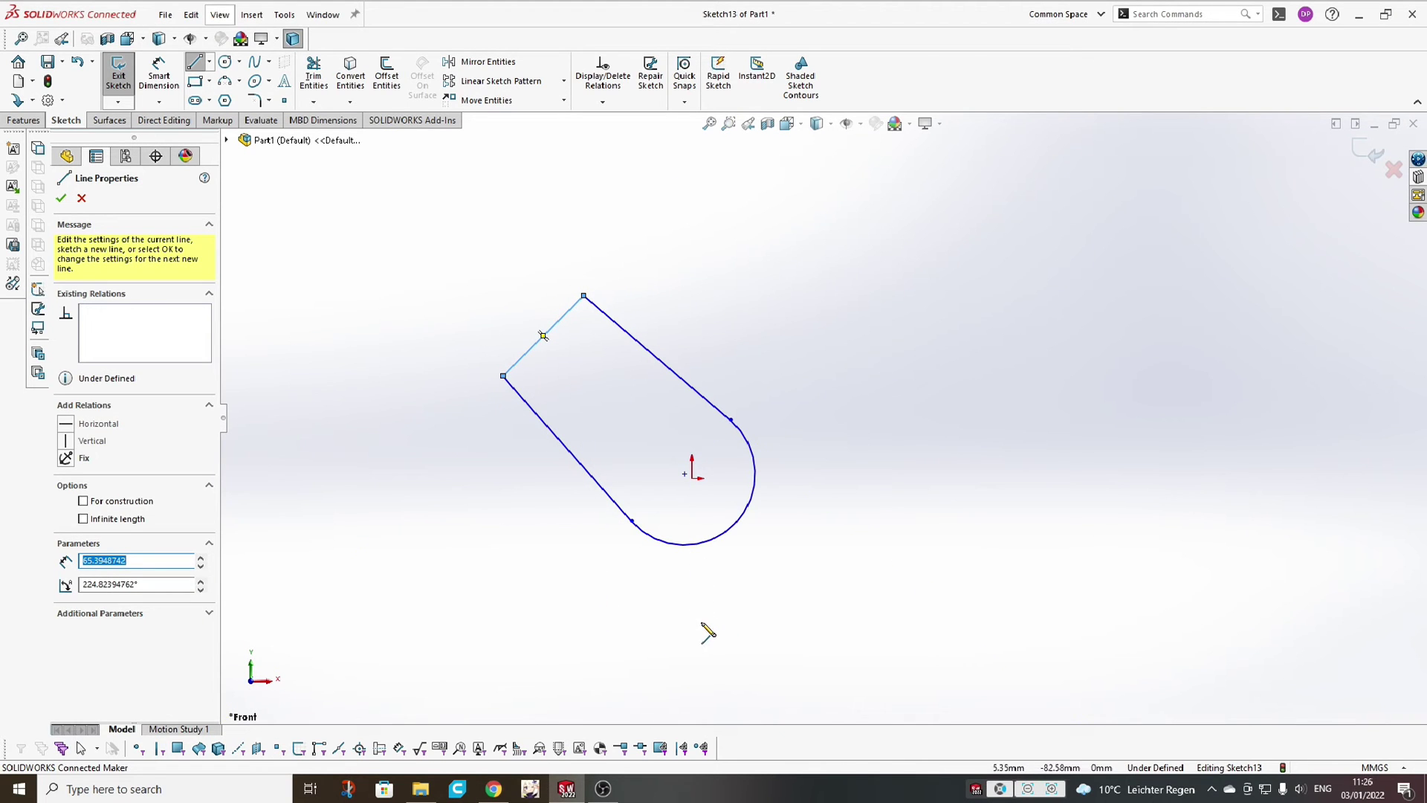
pyautogui.click(755, 321)
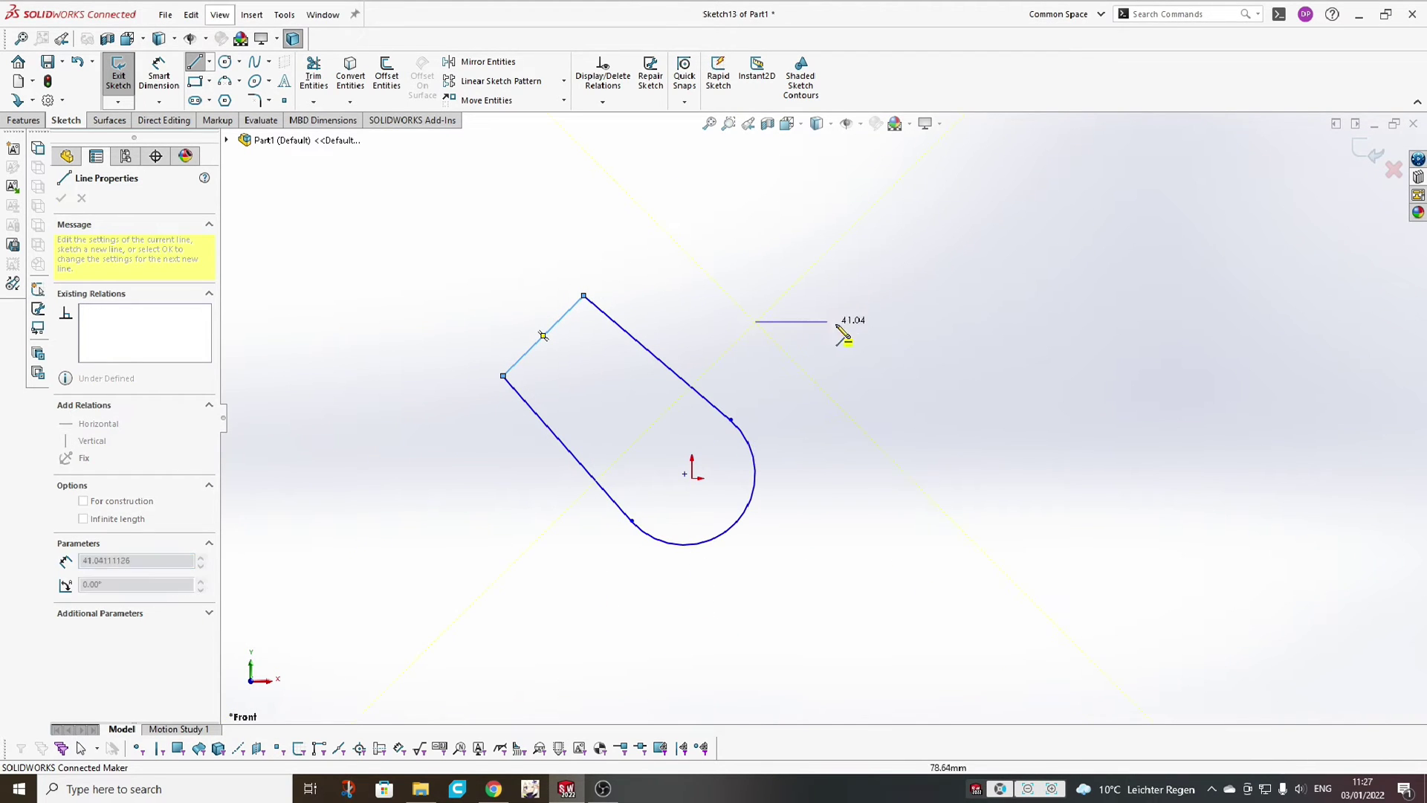
# - Finish a horizontal line right of the profile, then place a 100 mm horizontal line above it
pyautogui.click(901, 321)
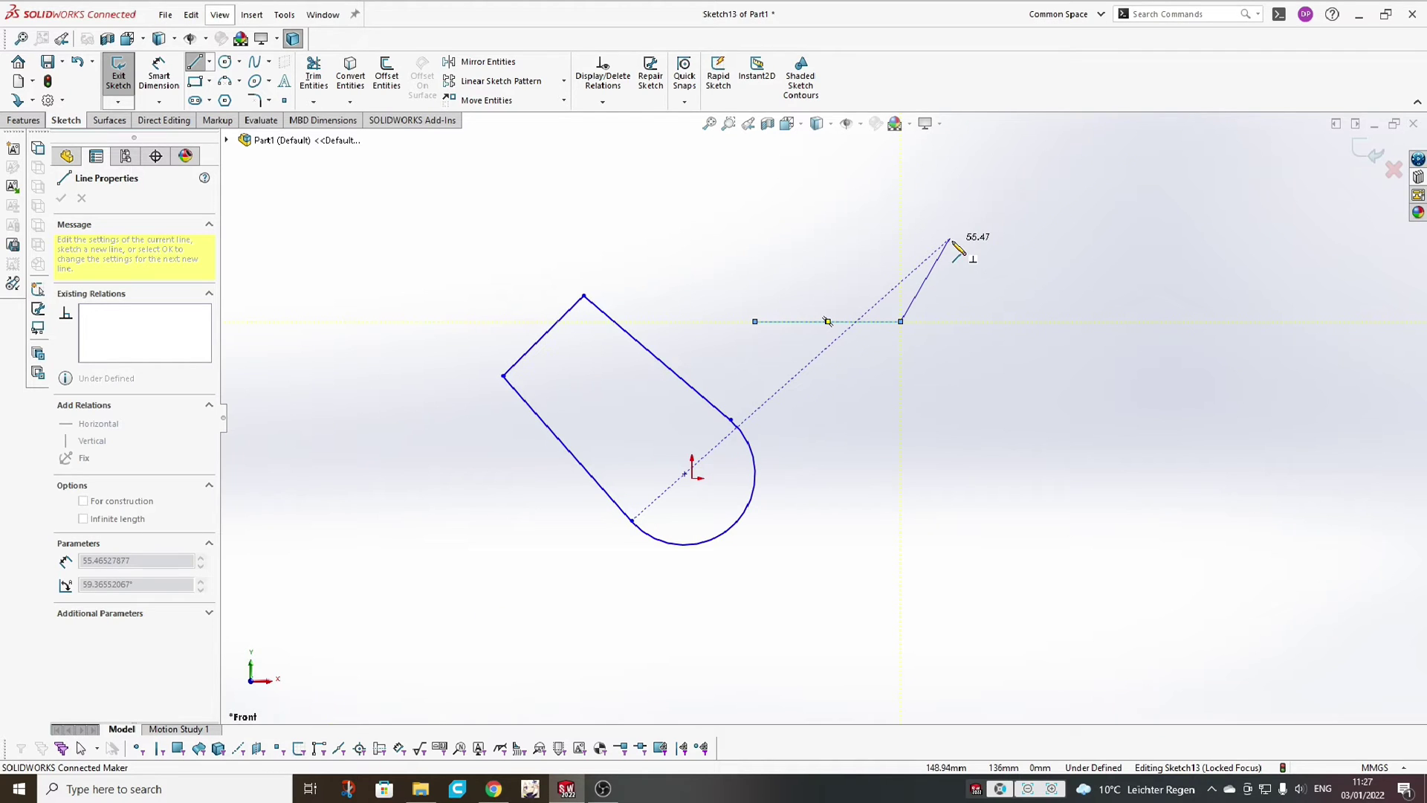
pyautogui.press('Escape')
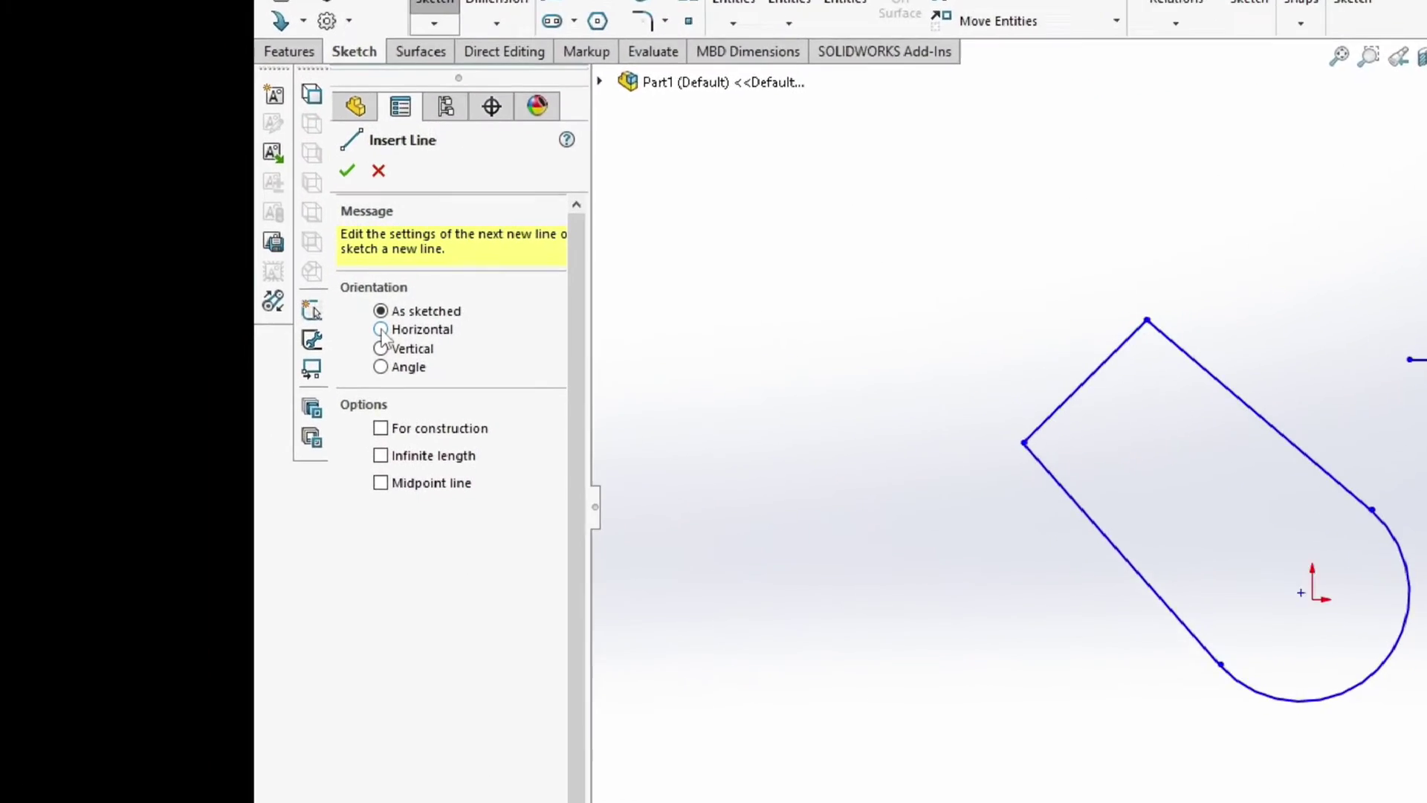
pyautogui.click(381, 330)
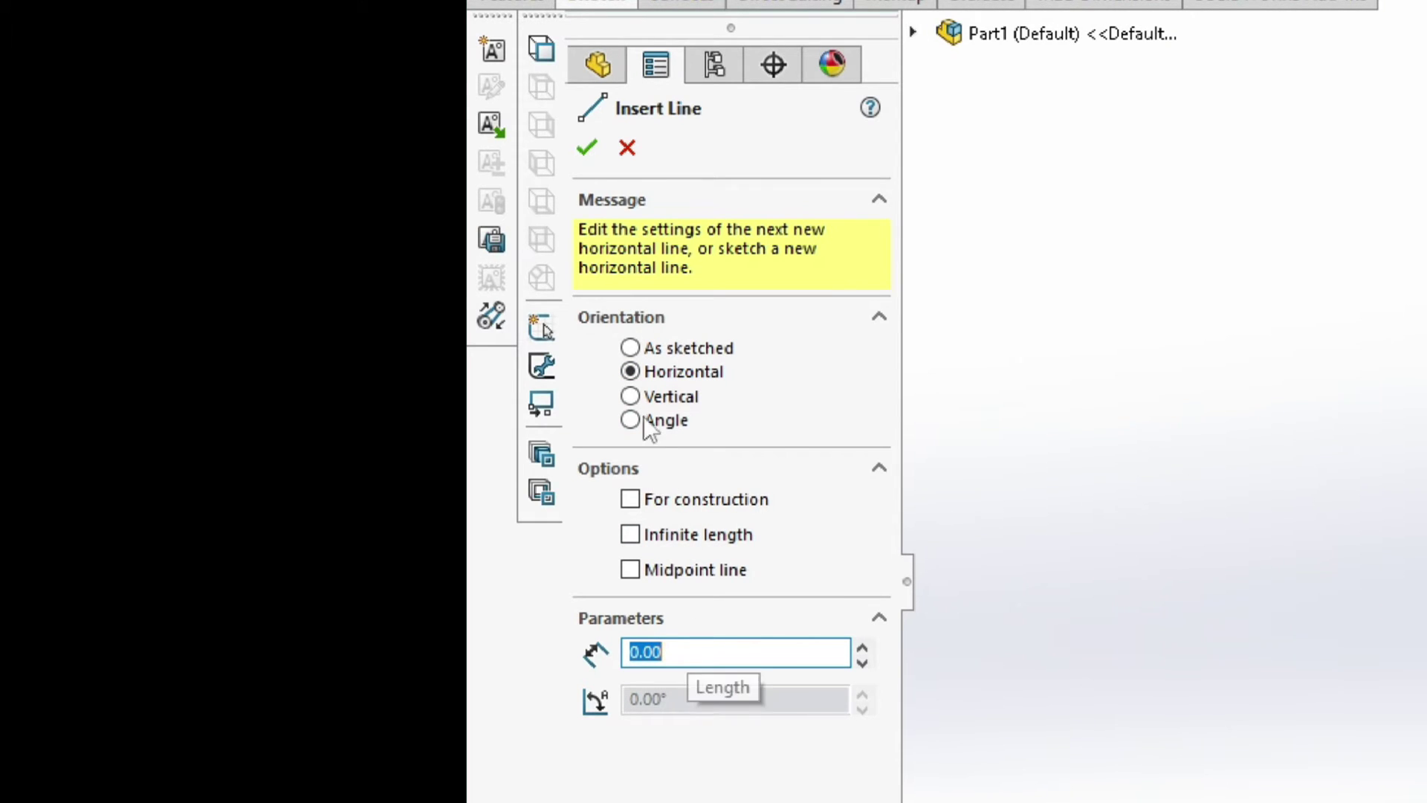
pyautogui.click(631, 400)
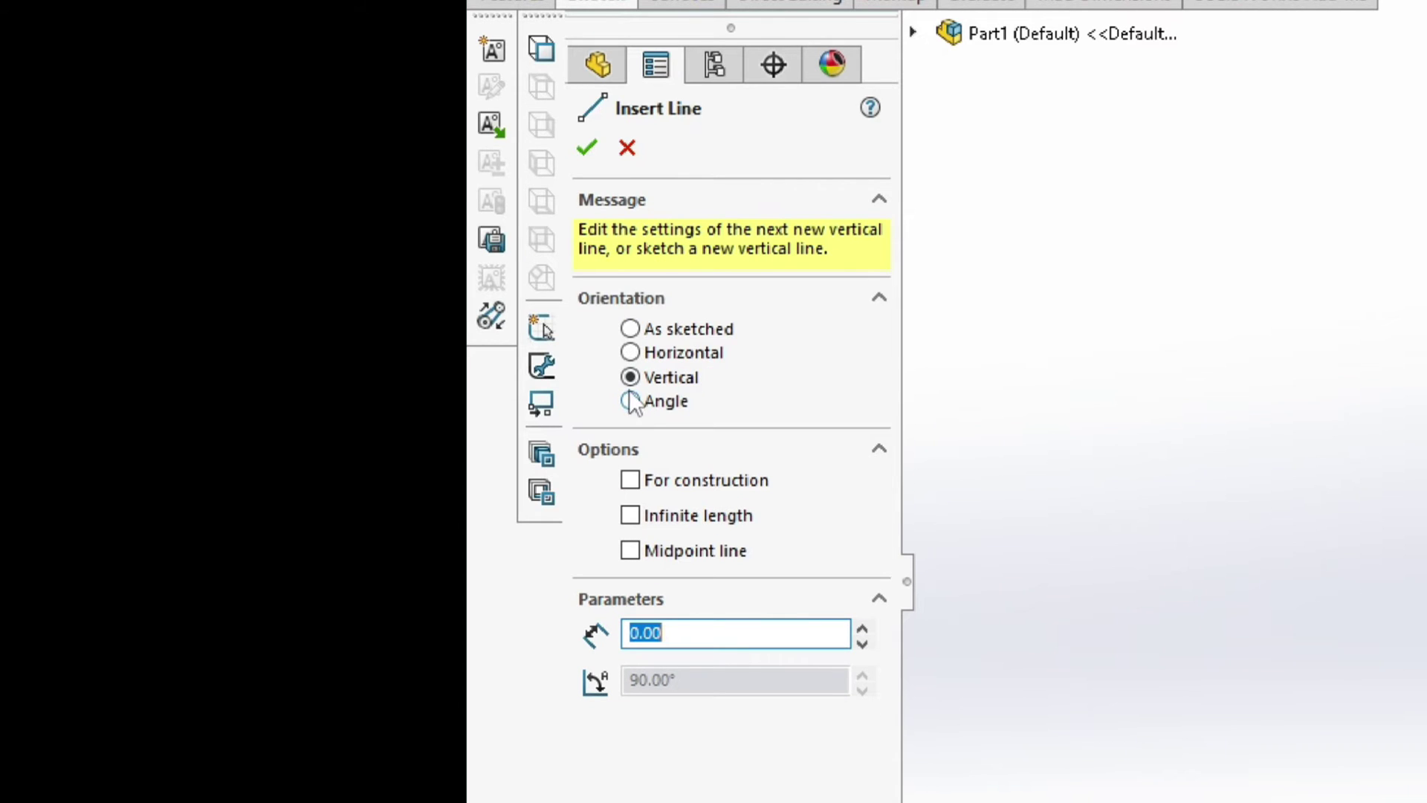
pyautogui.click(630, 352)
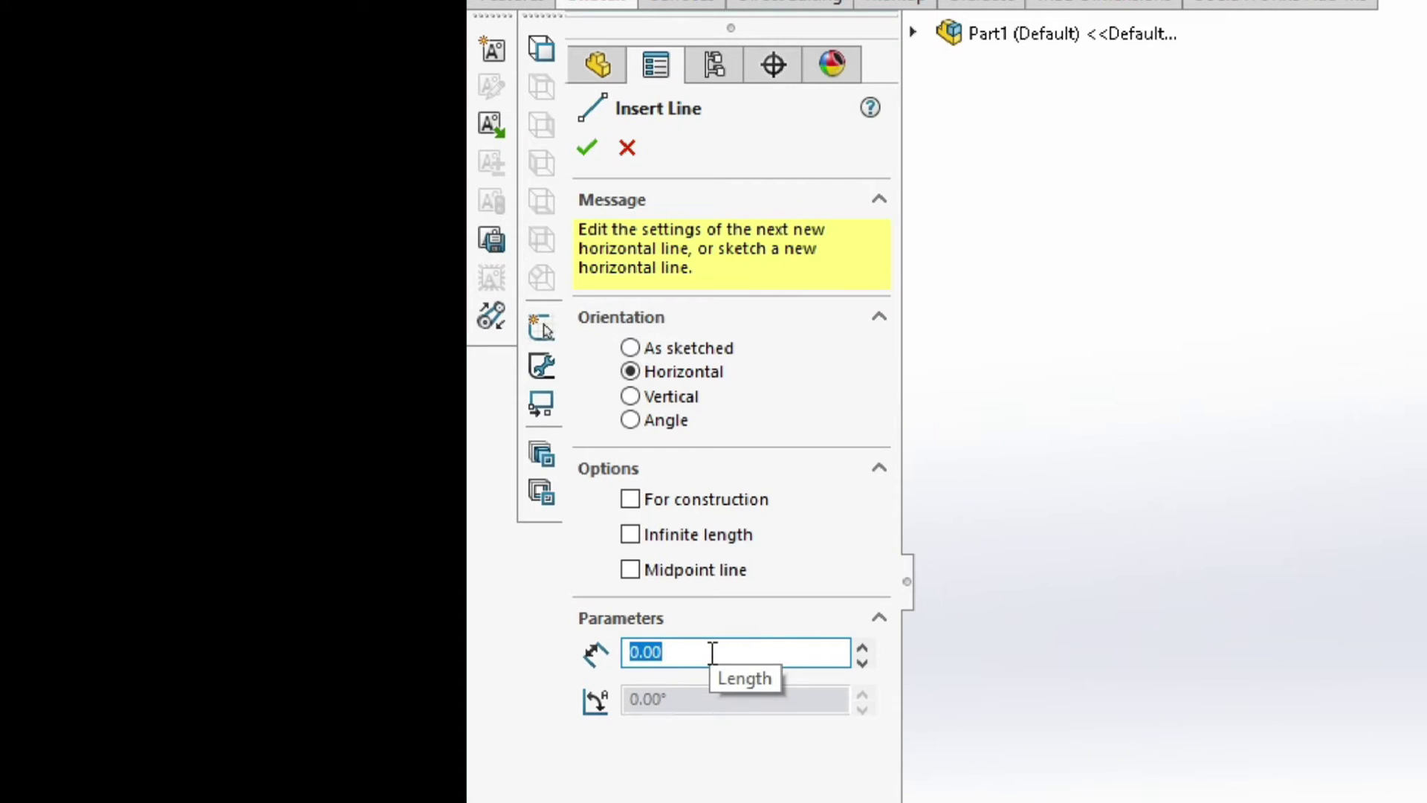
pyautogui.write('10')
pyautogui.press('Return')
pyautogui.click(1370, 183)
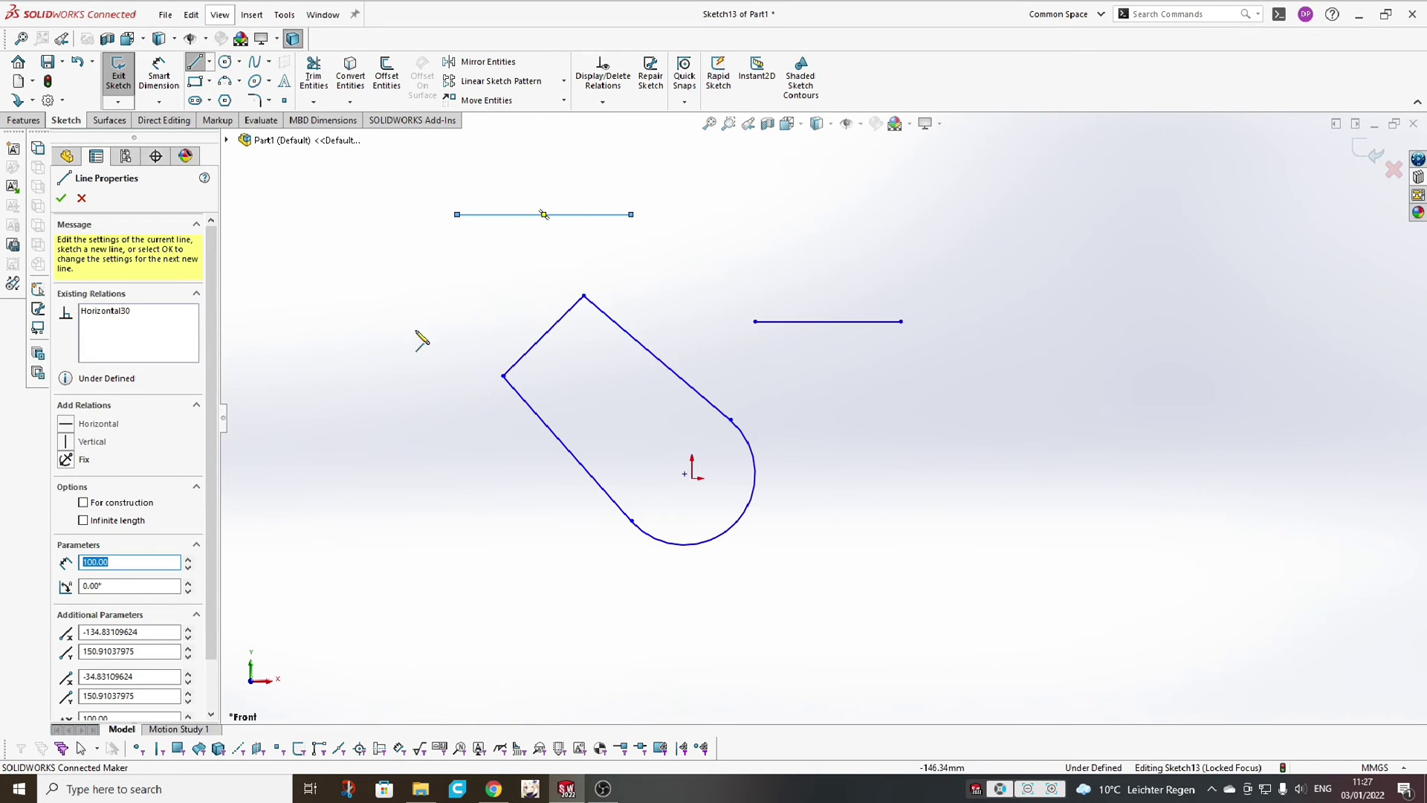
pyautogui.click(82, 198)
# - Draw a Vertical-orientation line about 174 mm long left of the profile
pyautogui.click(195, 61)
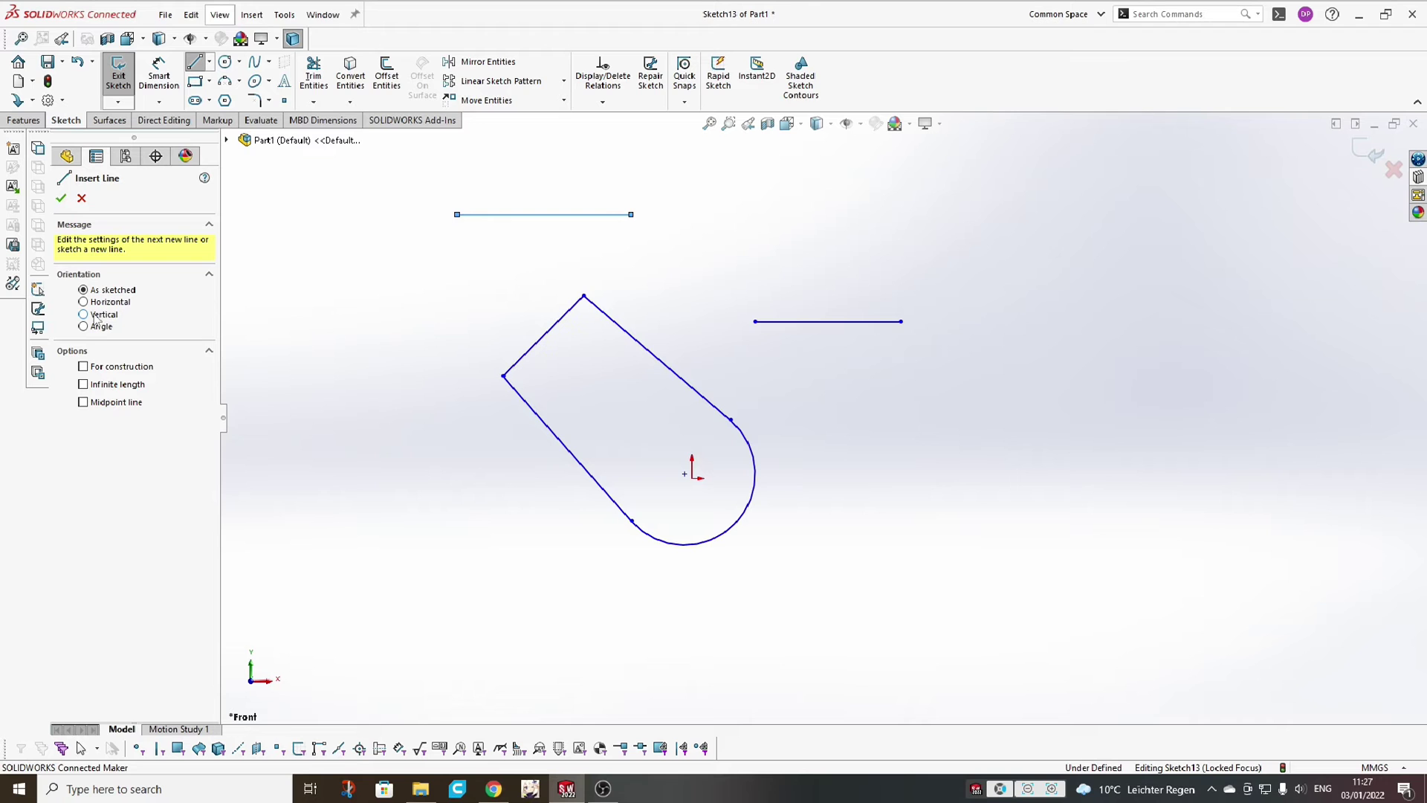
pyautogui.click(84, 314)
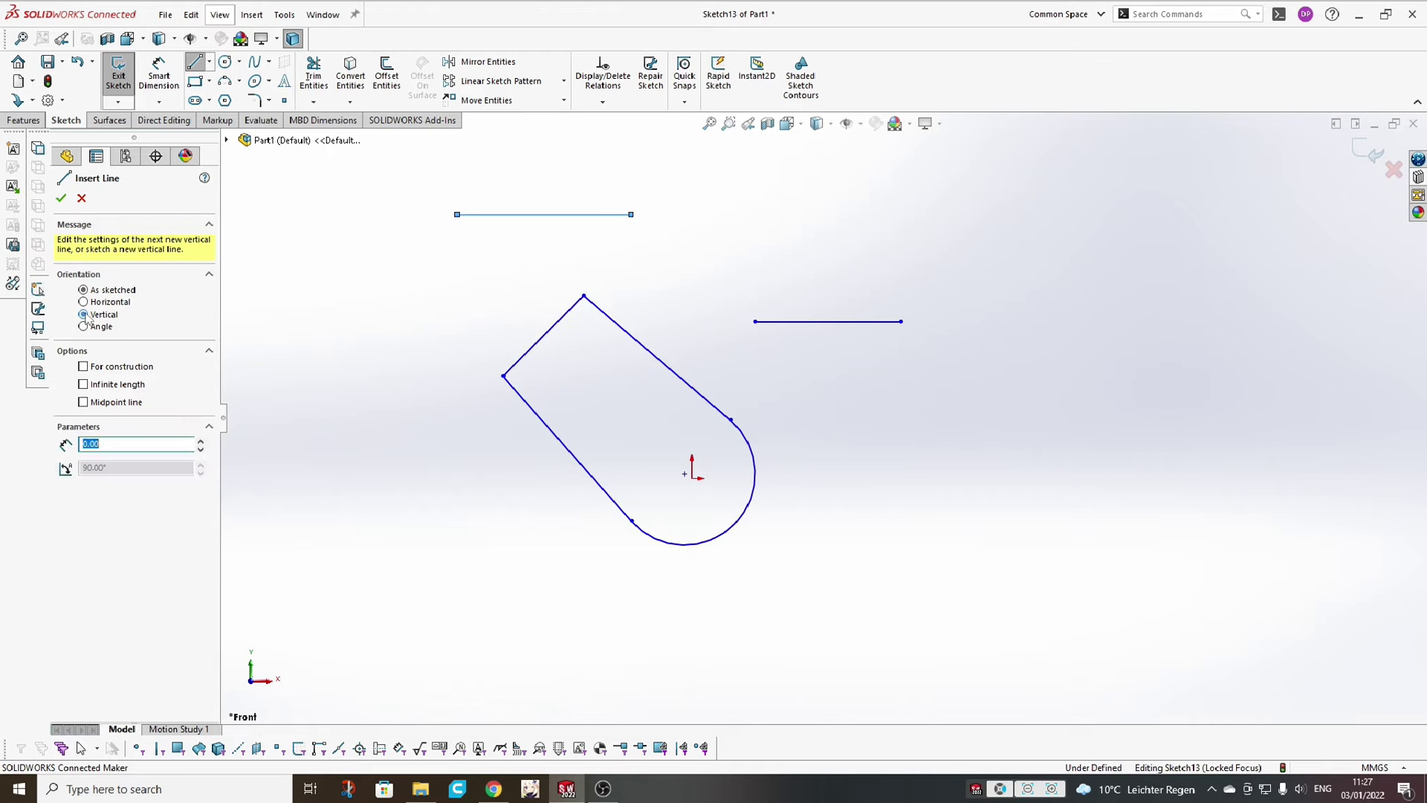
pyautogui.click(348, 304)
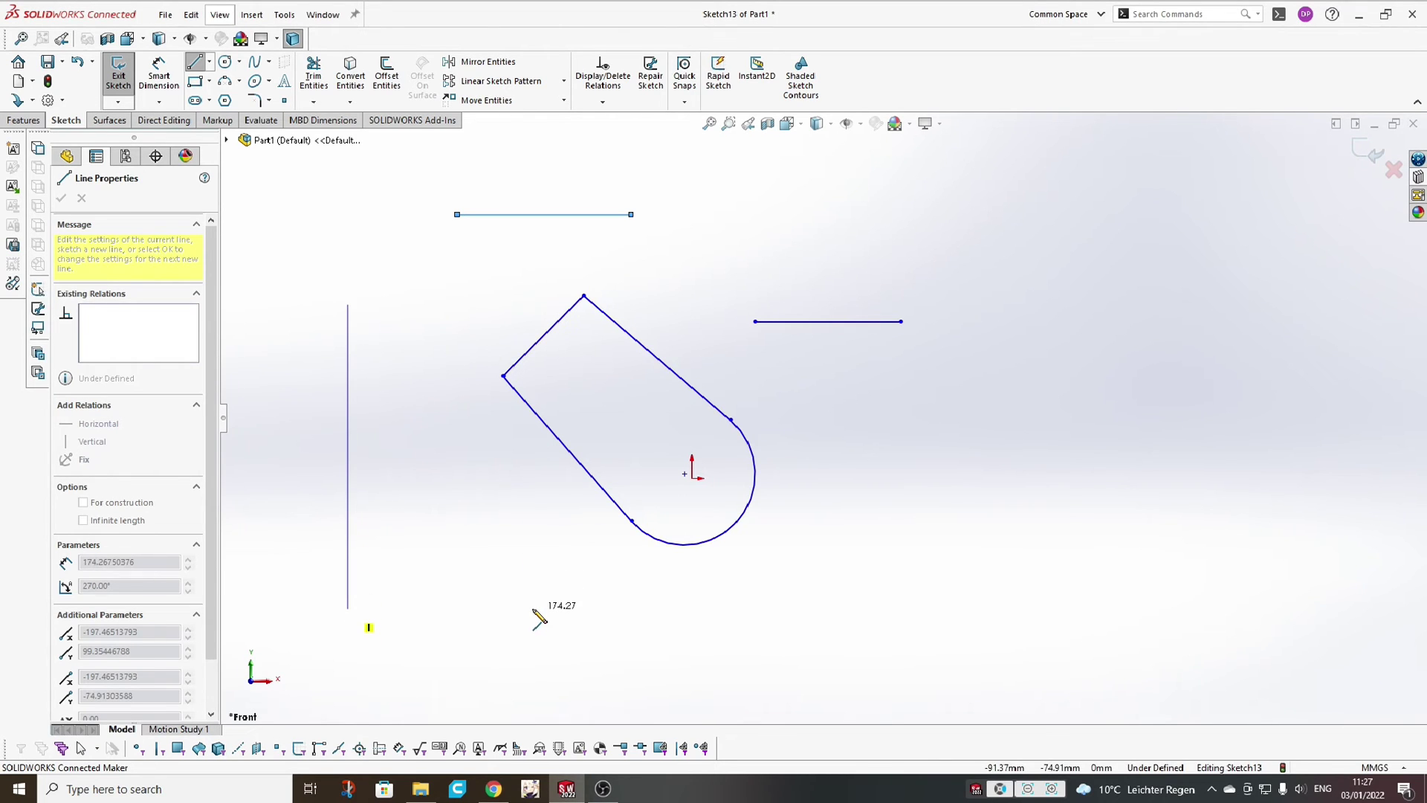
pyautogui.click(537, 617)
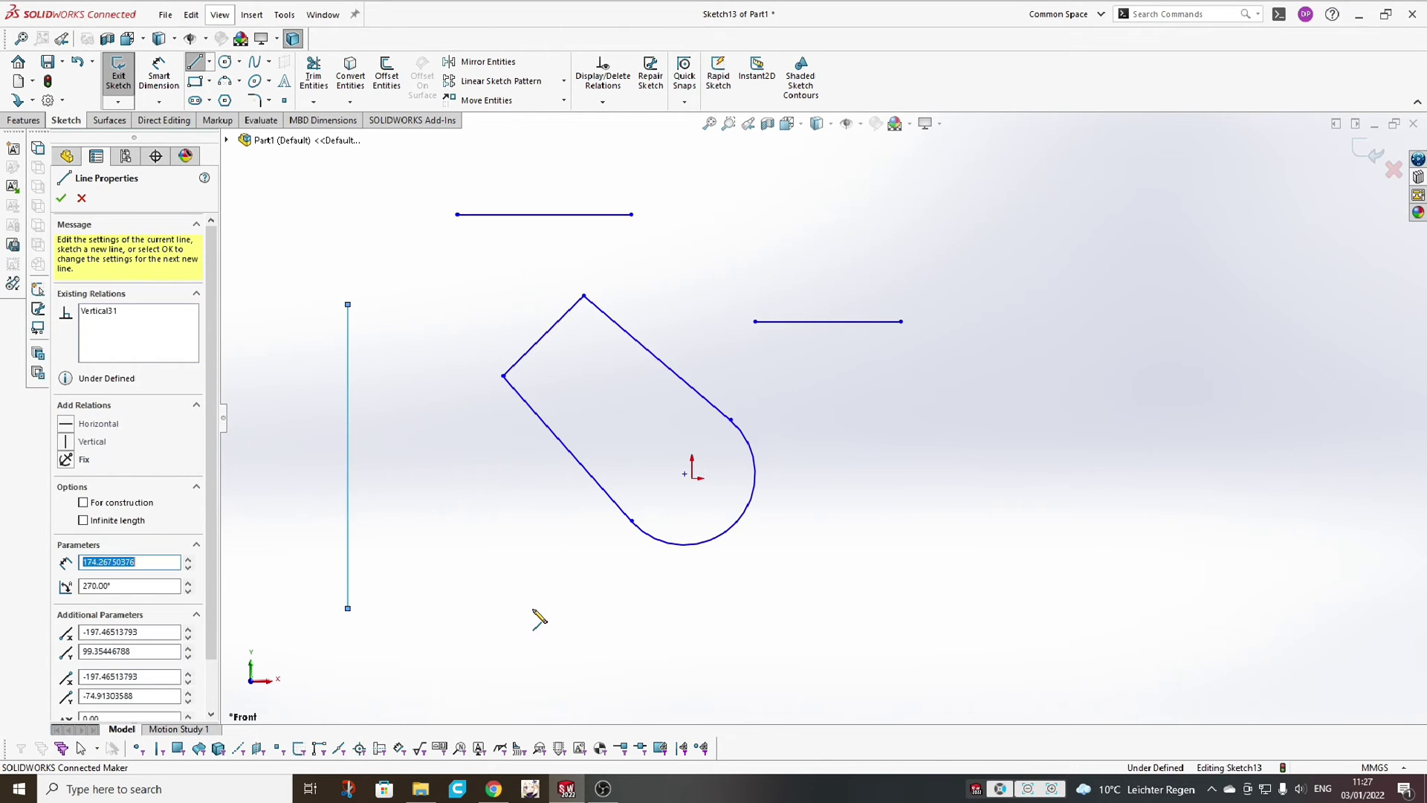
pyautogui.click(82, 198)
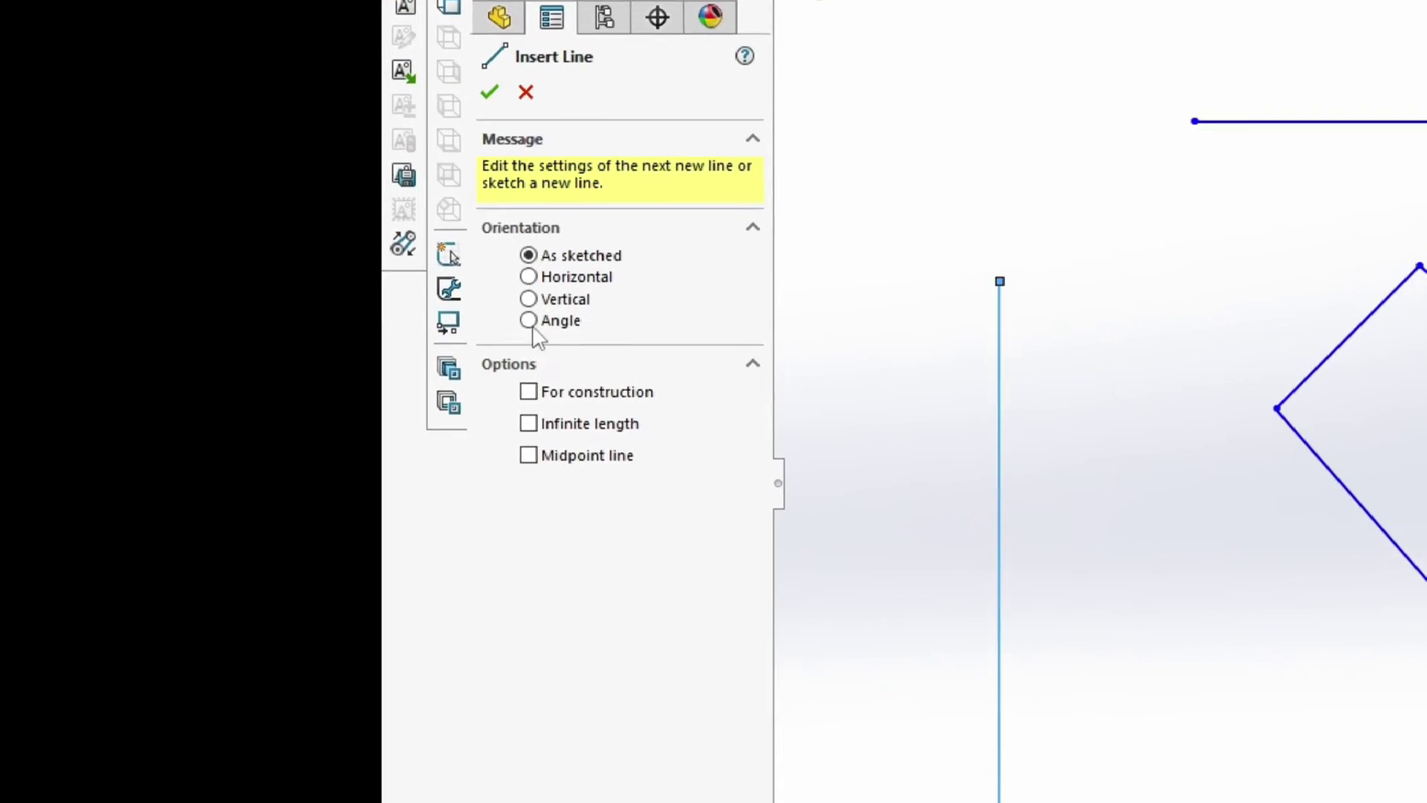
# - Draw a dimensioned line with Angle orientation, Length 200 and Angle 40° starting from the origin
pyautogui.click(507, 320)
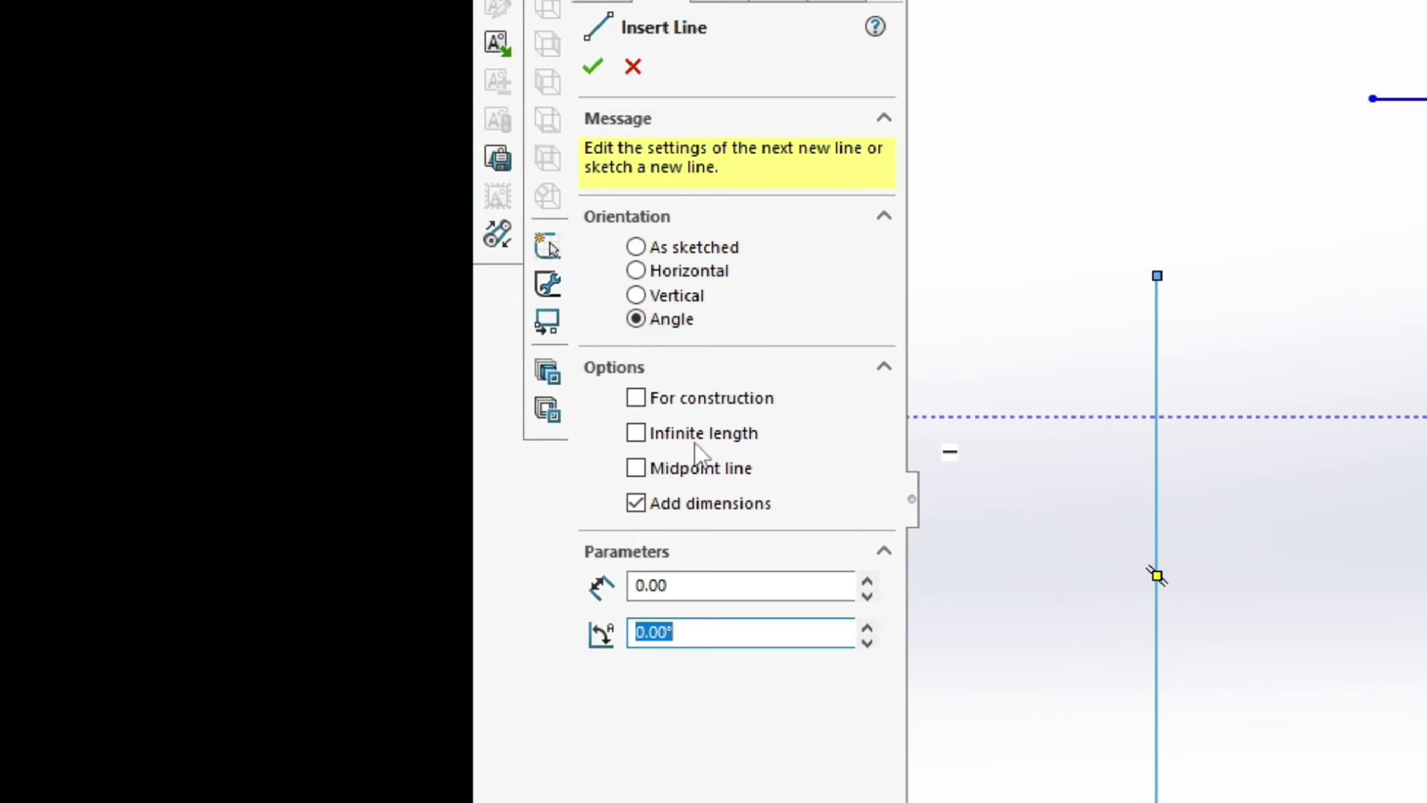
pyautogui.click(638, 503)
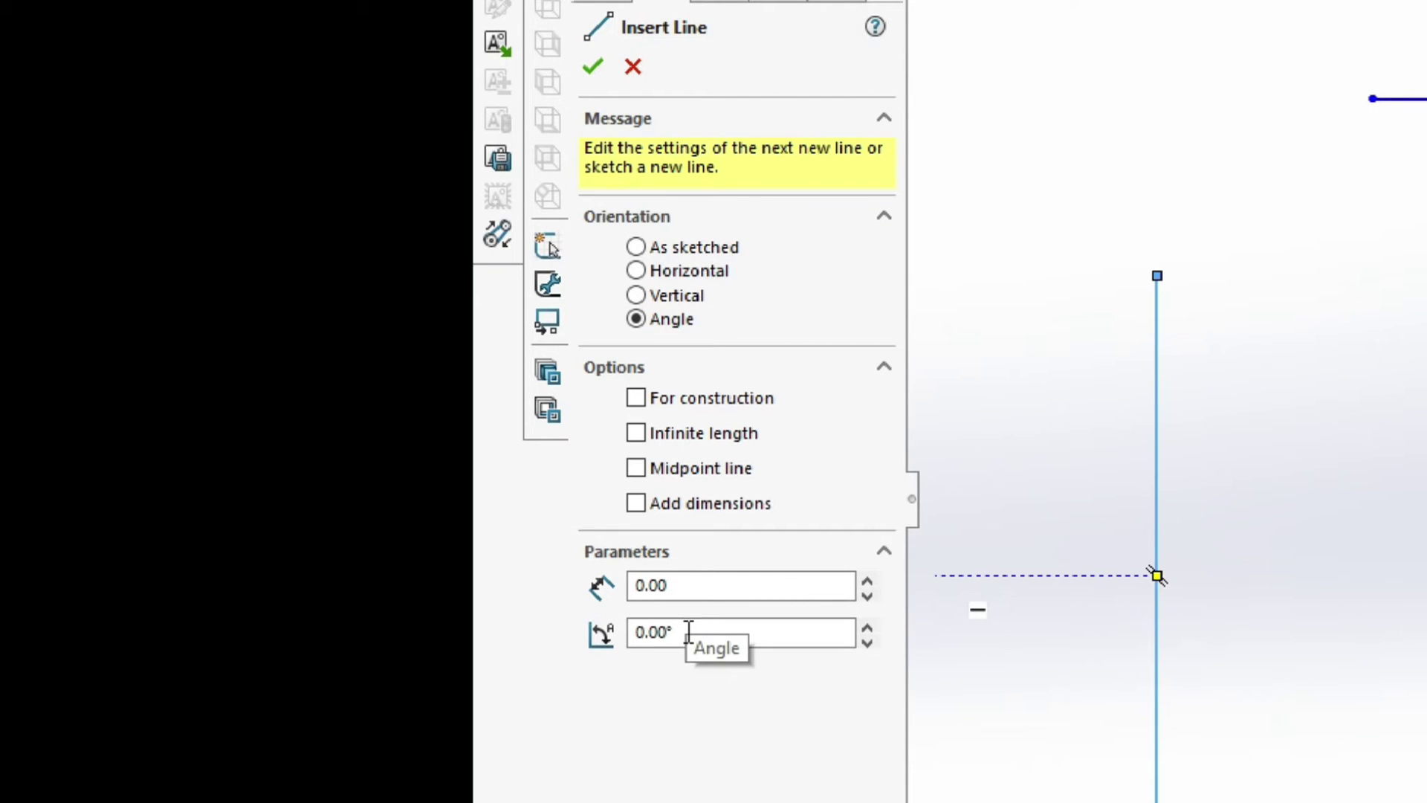
pyautogui.click(640, 503)
pyautogui.click(751, 592)
pyautogui.write('2100')
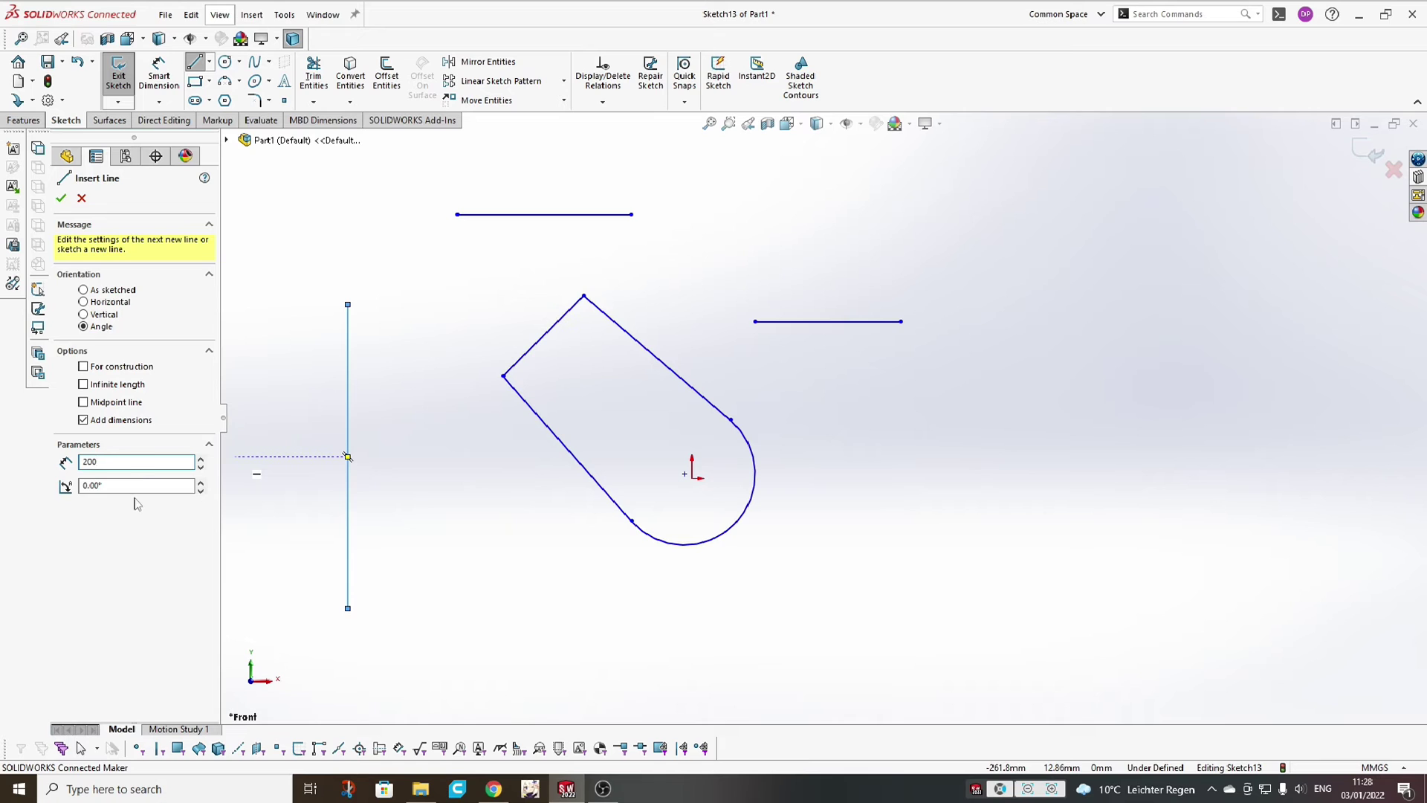
pyautogui.click(108, 487)
pyautogui.press('Return')
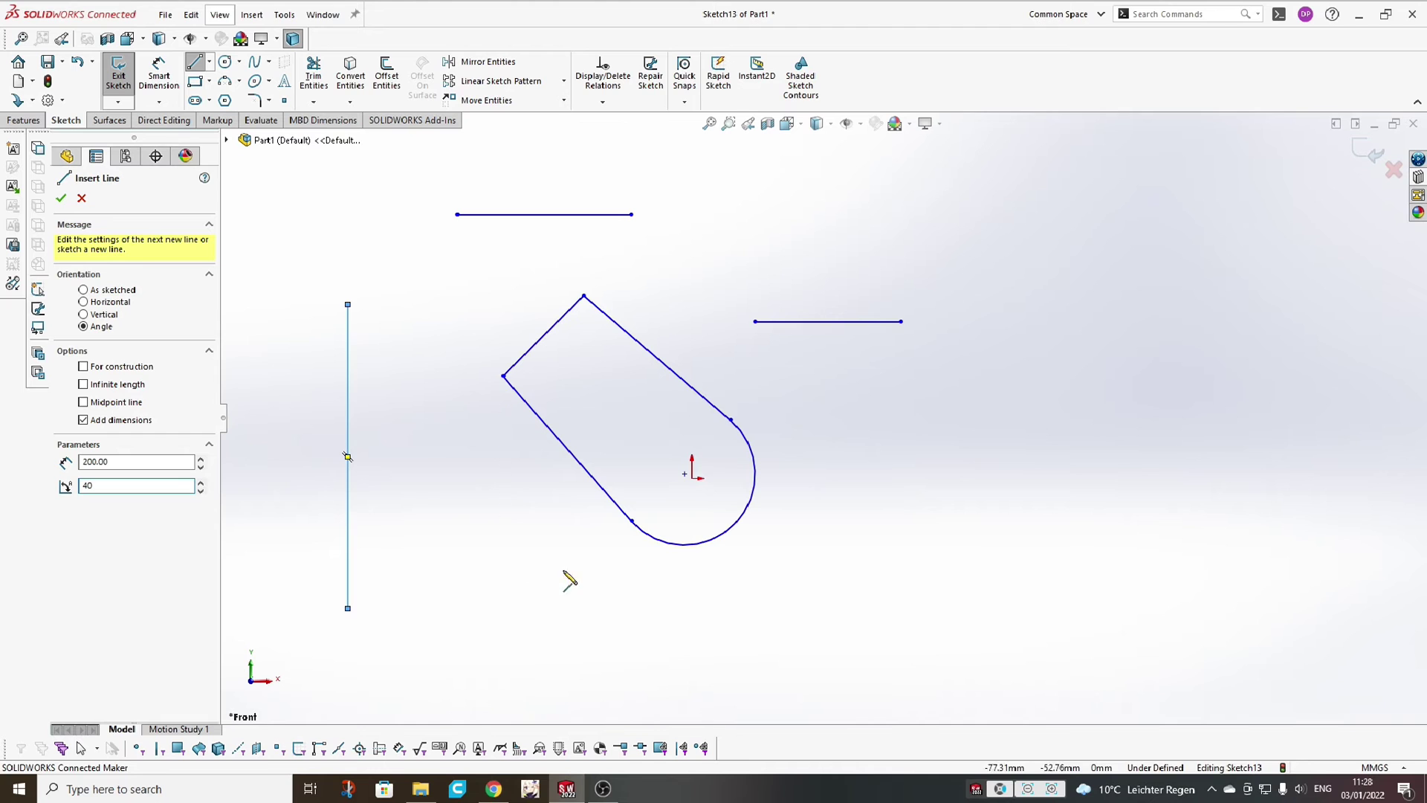
pyautogui.click(692, 477)
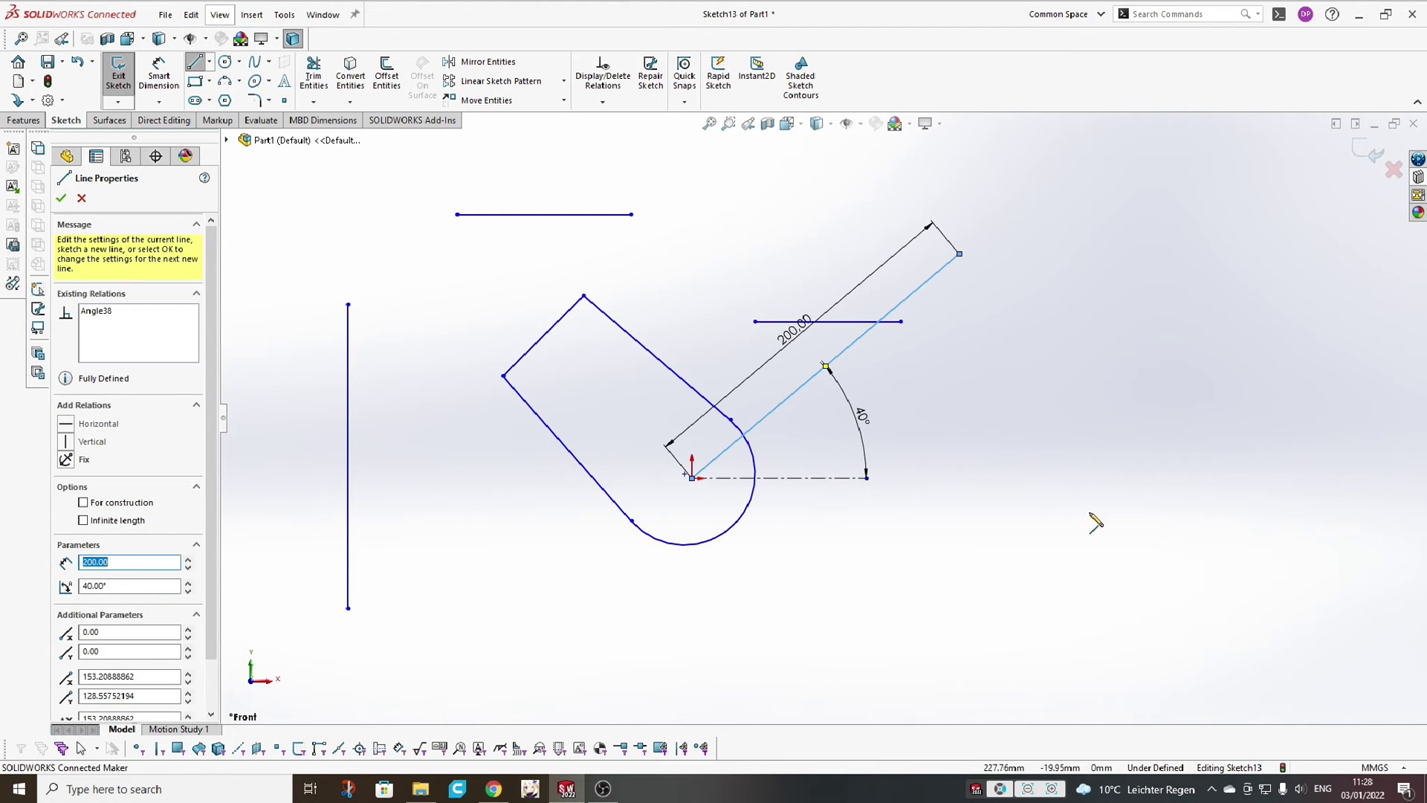
pyautogui.press('Escape')
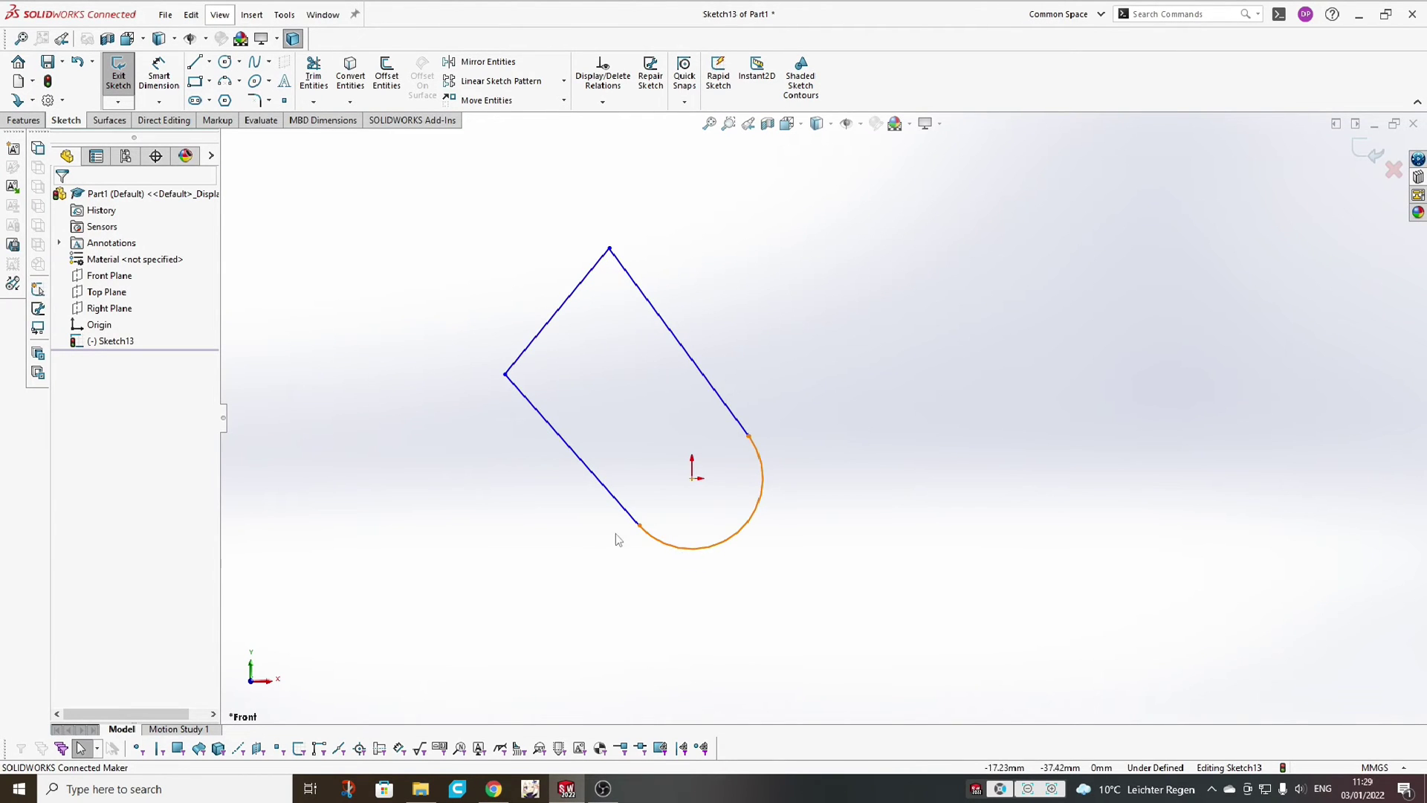
# - Drag the top corner far right, re-angle the lower line, and reshape the arc to about 47.9 radius
pyautogui.moveTo(610, 248)
pyautogui.mouseDown()
pyautogui.moveTo(414, 190)
pyautogui.moveTo(637, 181)
pyautogui.moveTo(1066, 276)
pyautogui.moveTo(1070, 399)
pyautogui.moveTo(1065, 315)
pyautogui.moveTo(1059, 348)
pyautogui.mouseUp()
pyautogui.click(1026, 481)
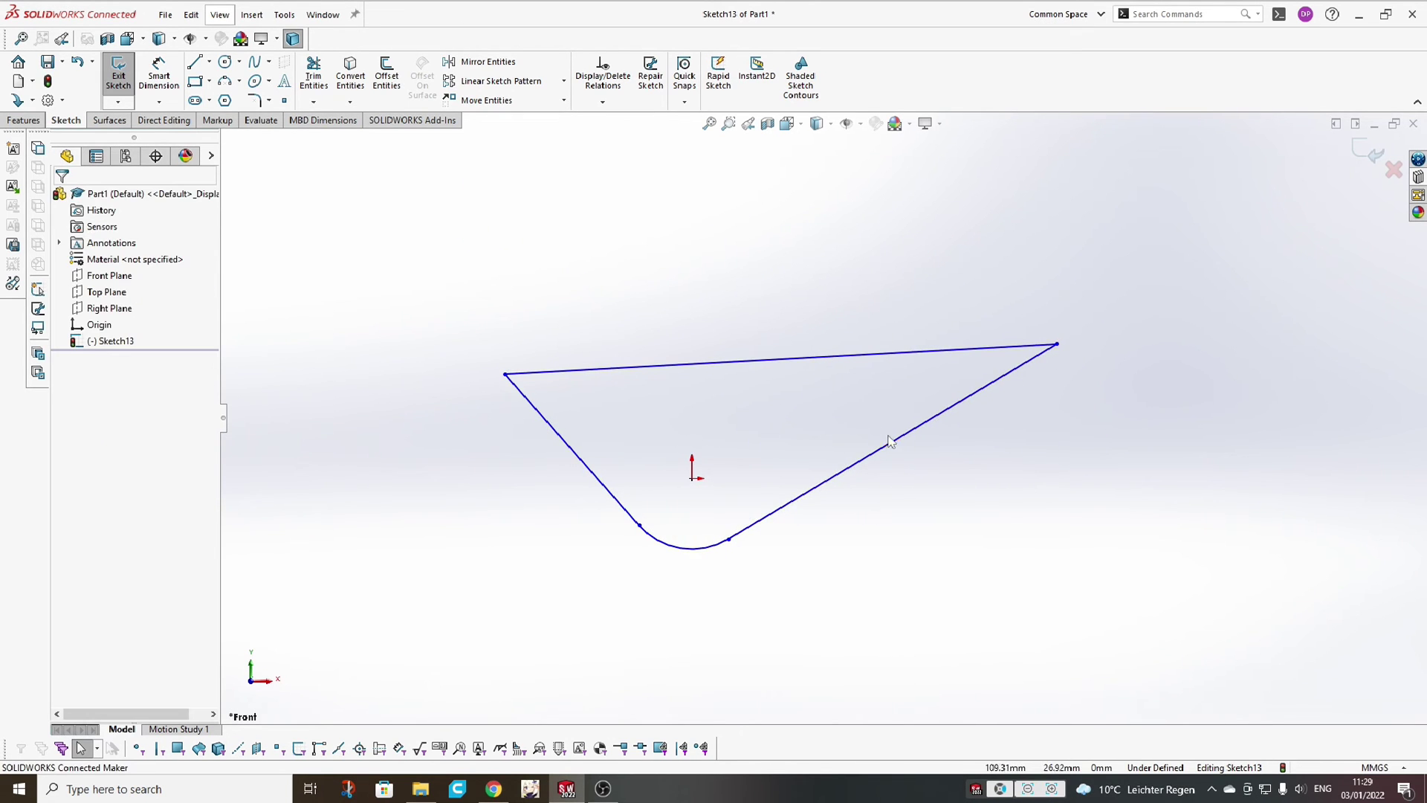
pyautogui.moveTo(901, 451)
pyautogui.mouseDown()
pyautogui.moveTo(978, 518)
pyautogui.moveTo(860, 456)
pyautogui.moveTo(918, 452)
pyautogui.mouseUp()
pyautogui.moveTo(673, 583); pyautogui.dragTo(655, 556)
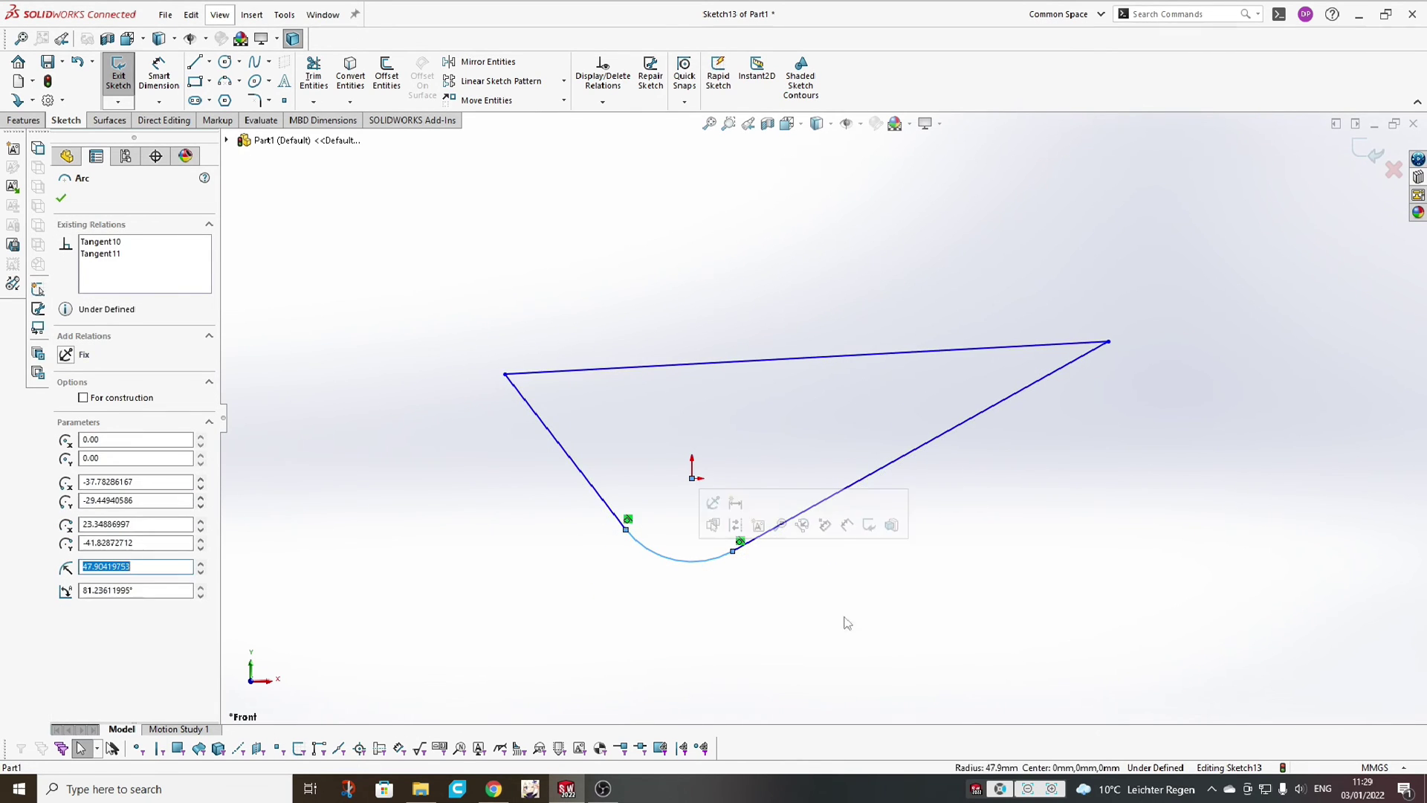
pyautogui.click(656, 500)
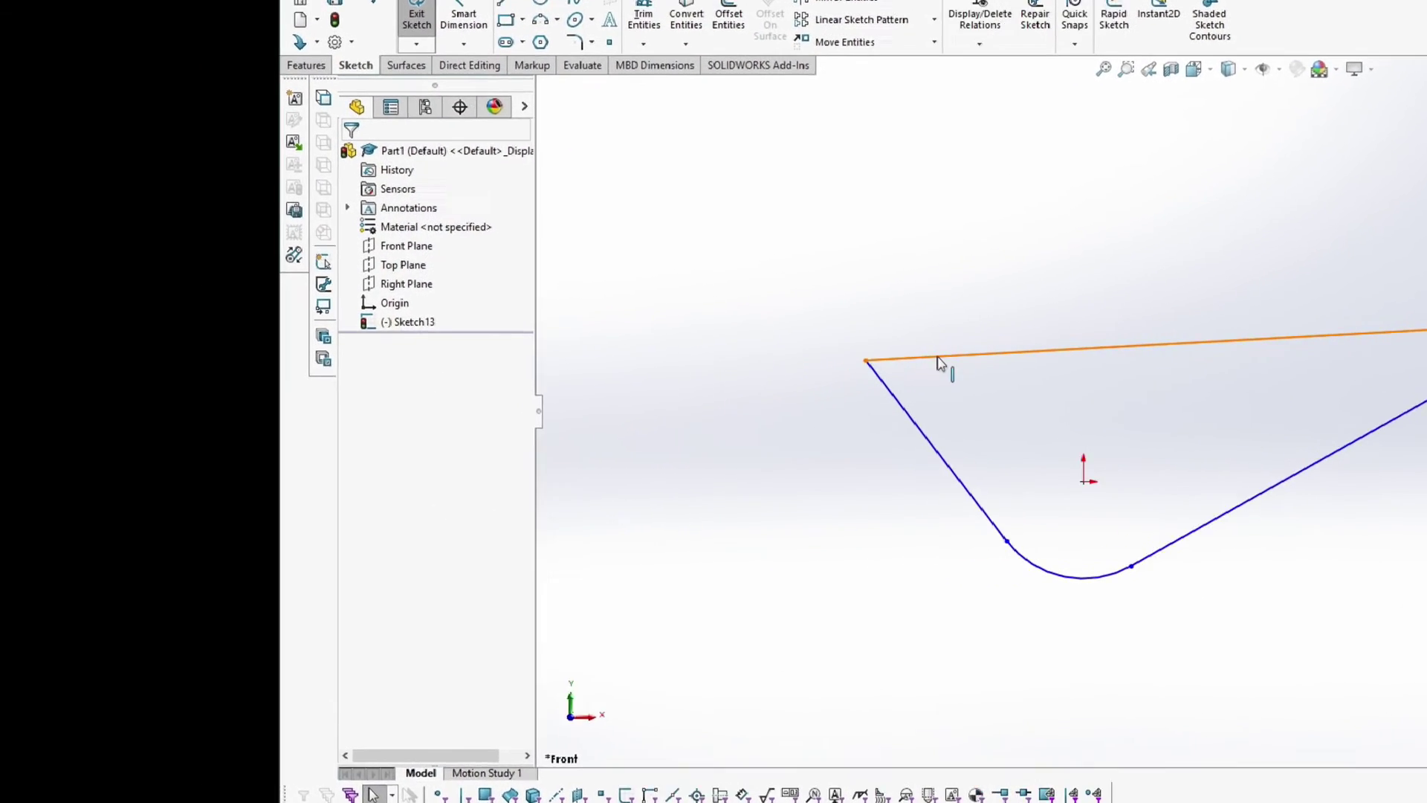
pyautogui.click(1133, 351)
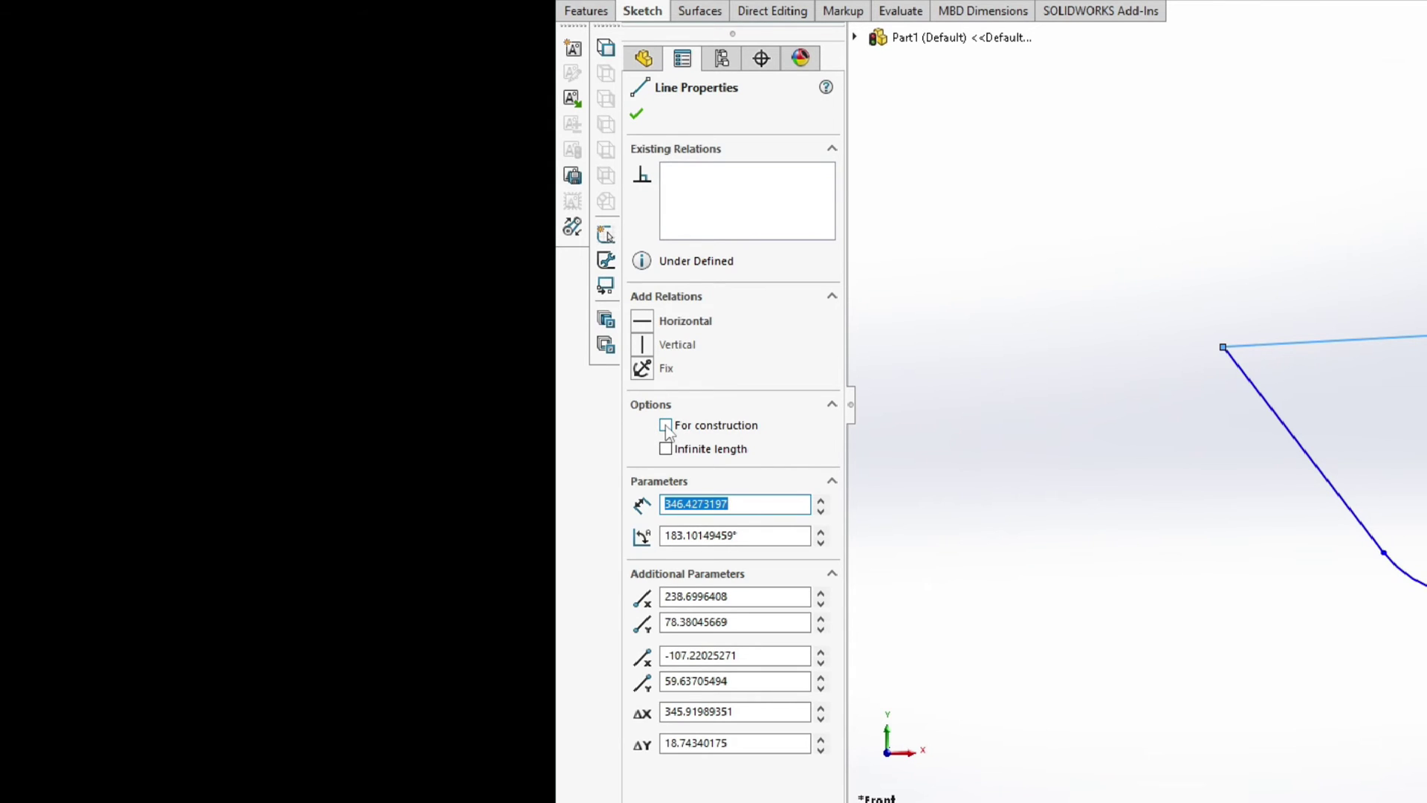
pyautogui.click(665, 426)
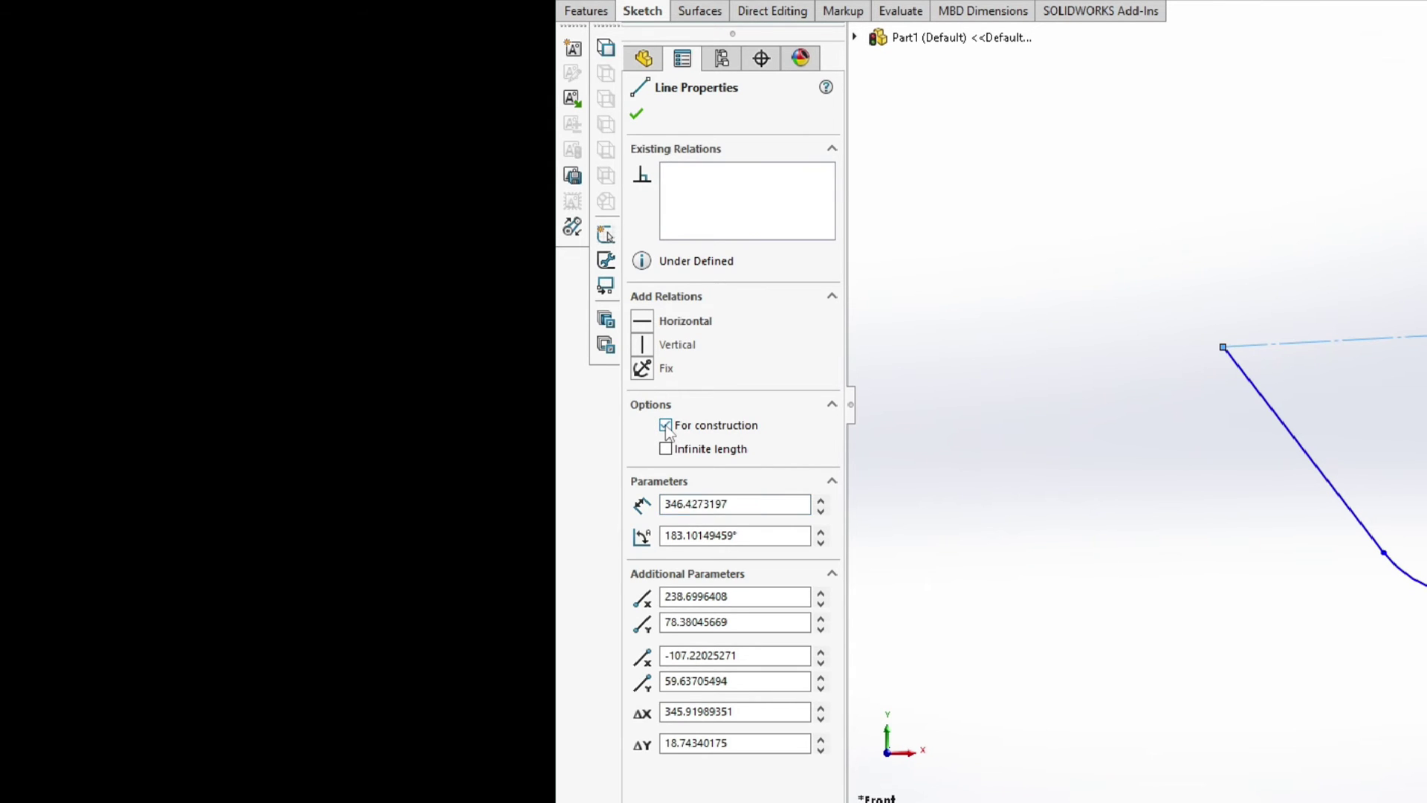
pyautogui.click(1118, 455)
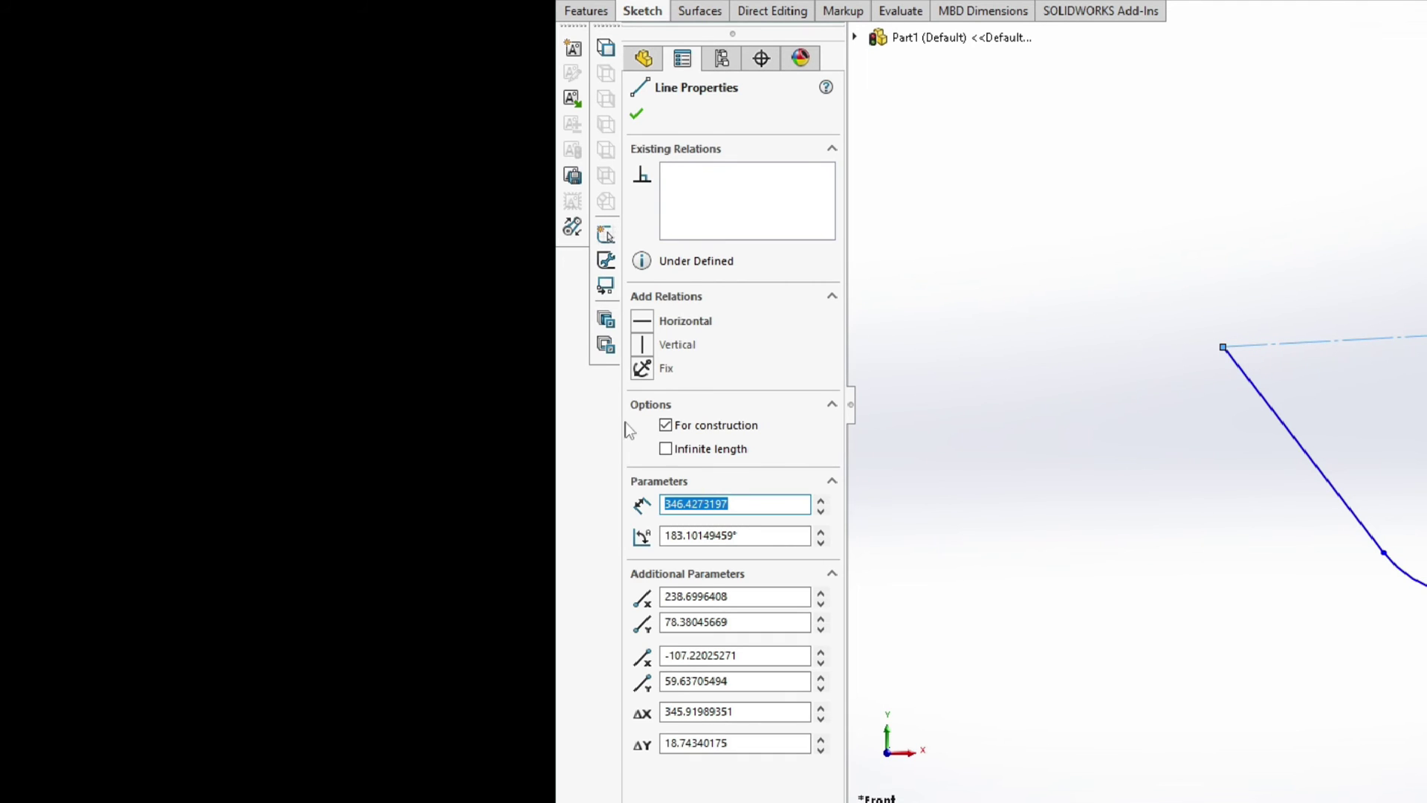
pyautogui.click(665, 425)
pyautogui.click(1091, 475)
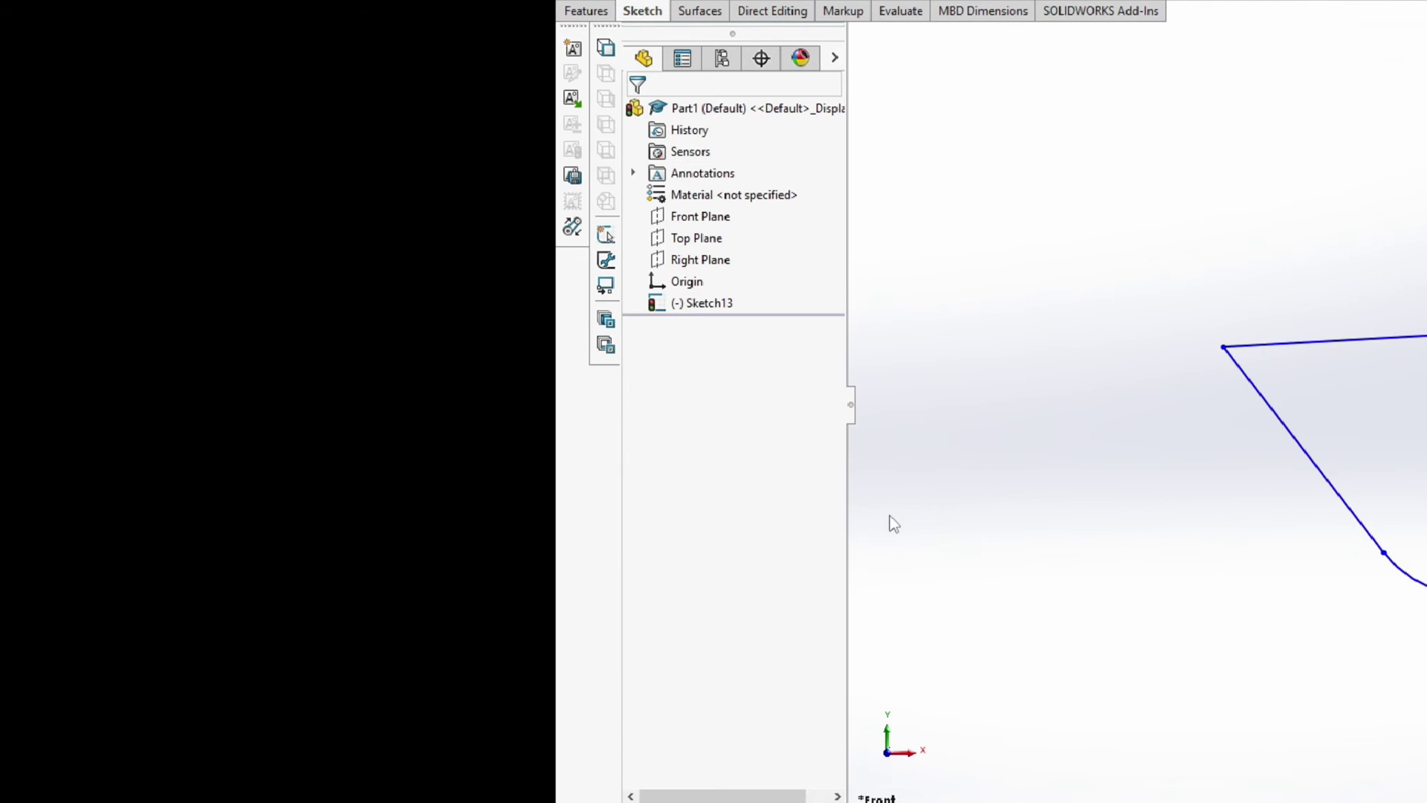
pyautogui.click(1274, 343)
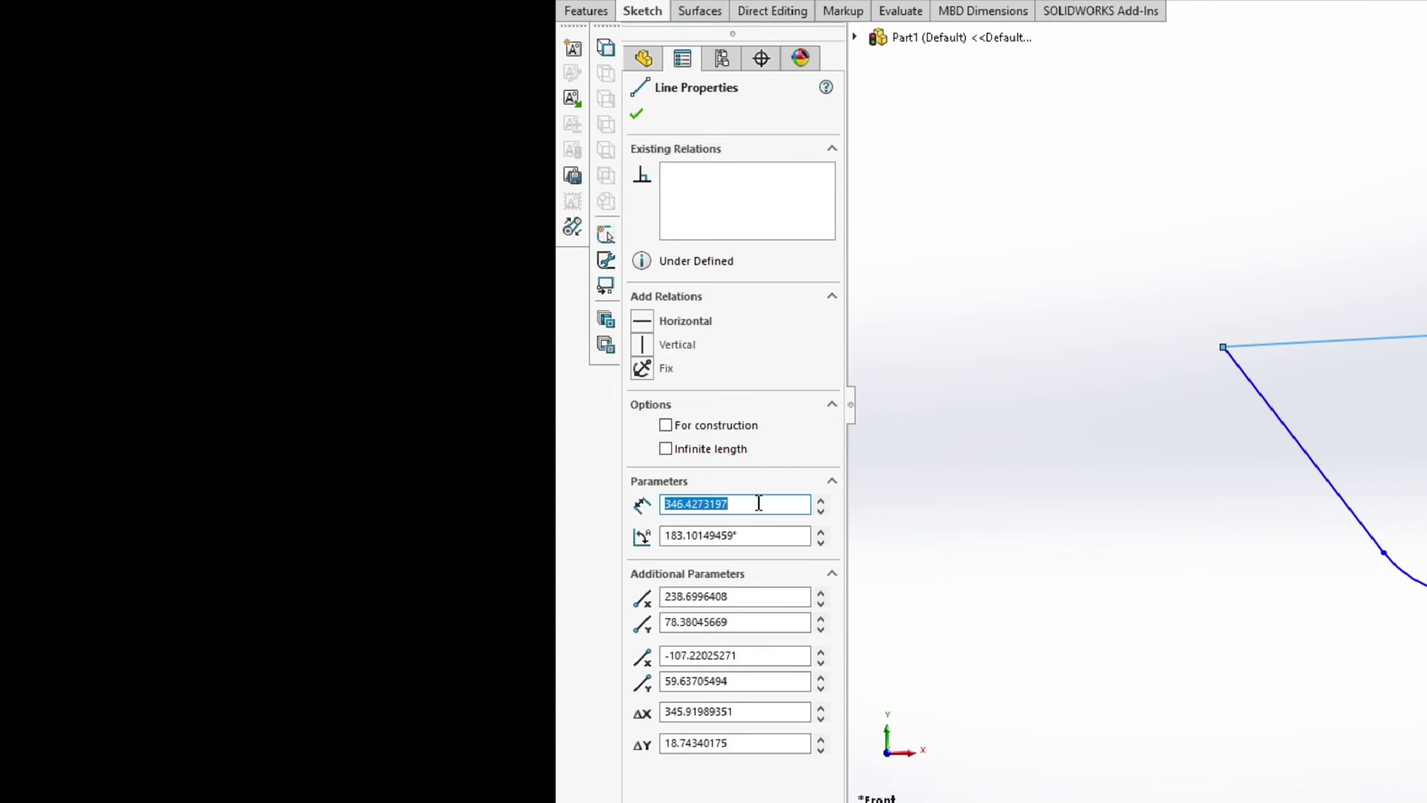
pyautogui.click(759, 535)
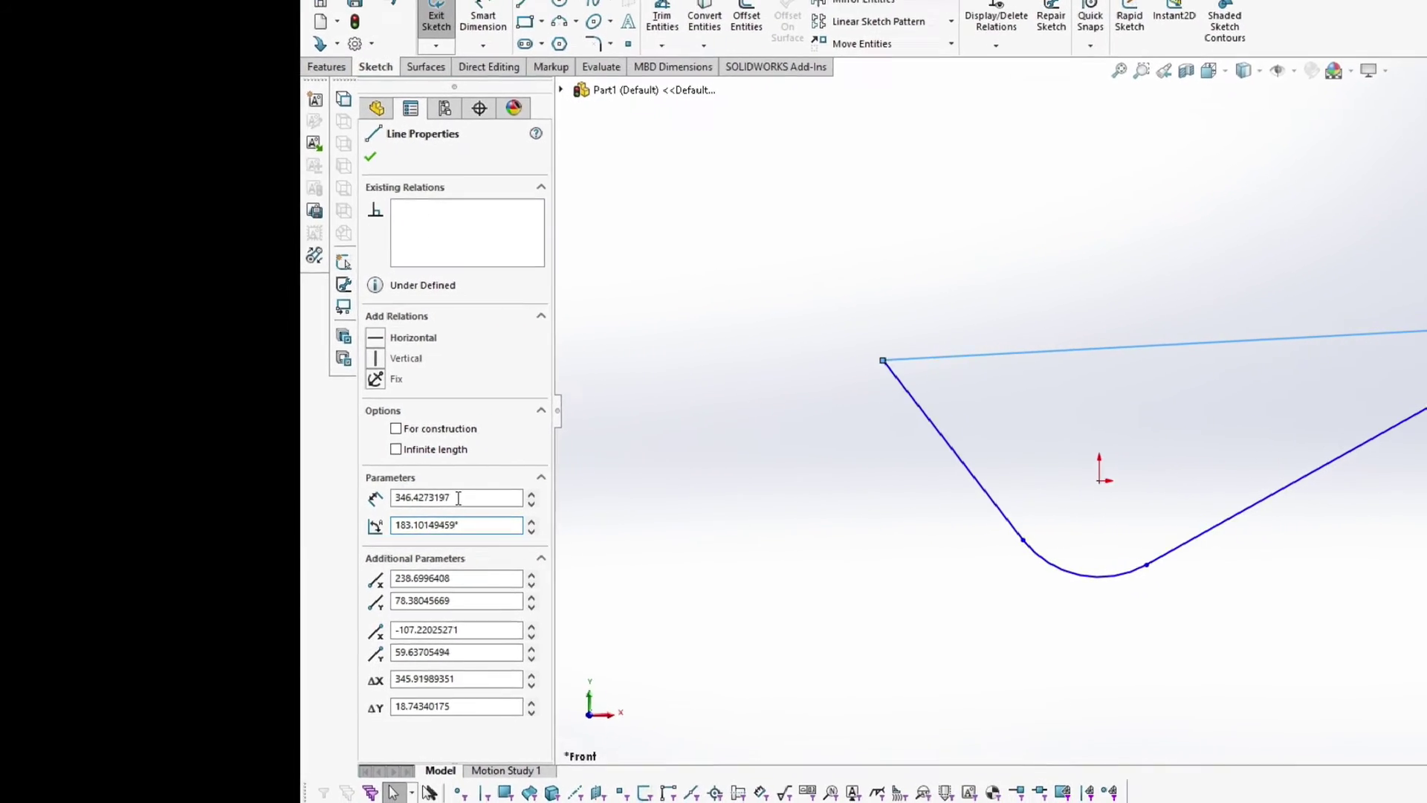
# - Drag the top line's left endpoint slightly up and left, then inspect the line's properties
pyautogui.press('Escape')
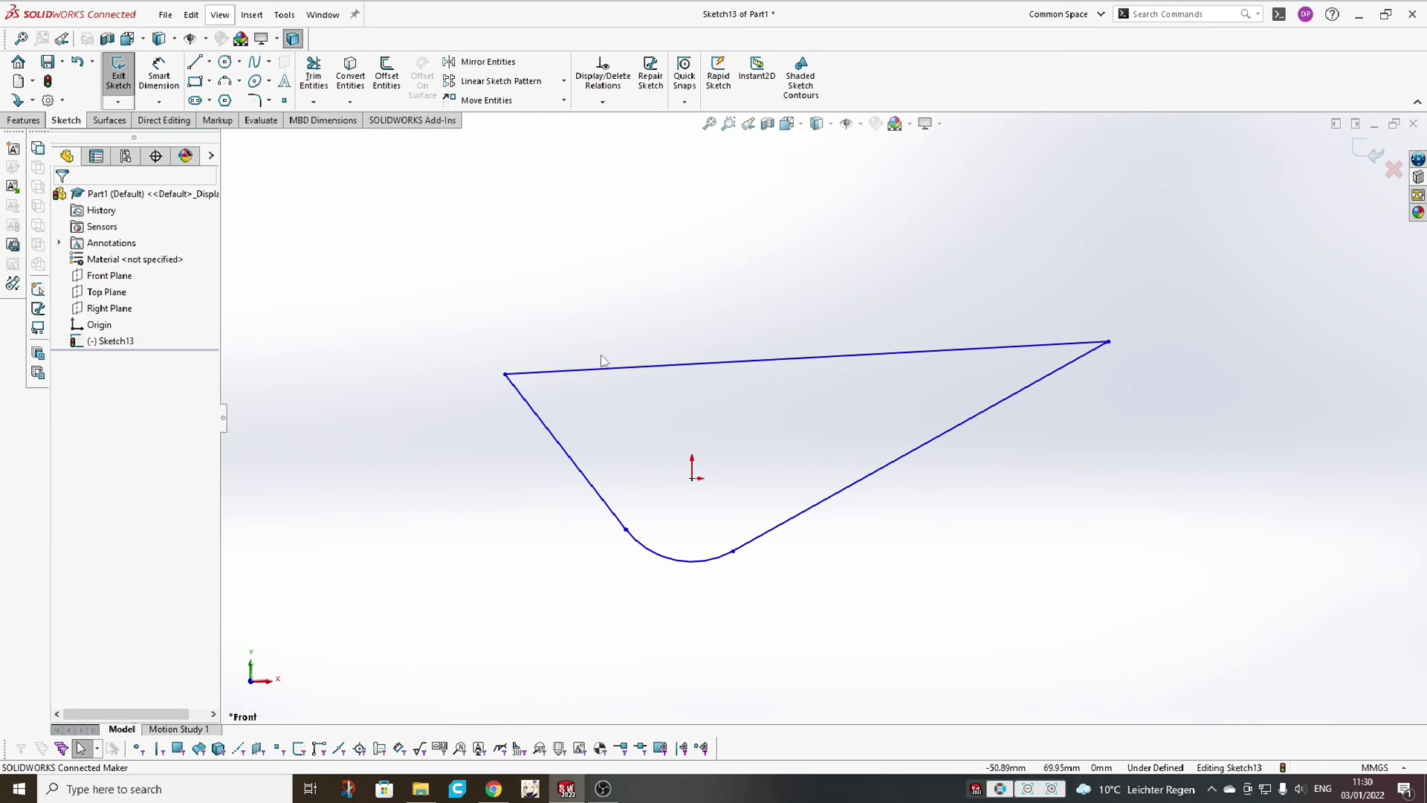
pyautogui.moveTo(506, 374)
pyautogui.mouseDown()
pyautogui.moveTo(476, 325)
pyautogui.moveTo(390, 333)
pyautogui.moveTo(621, 279)
pyautogui.moveTo(518, 282)
pyautogui.moveTo(476, 353)
pyautogui.mouseUp()
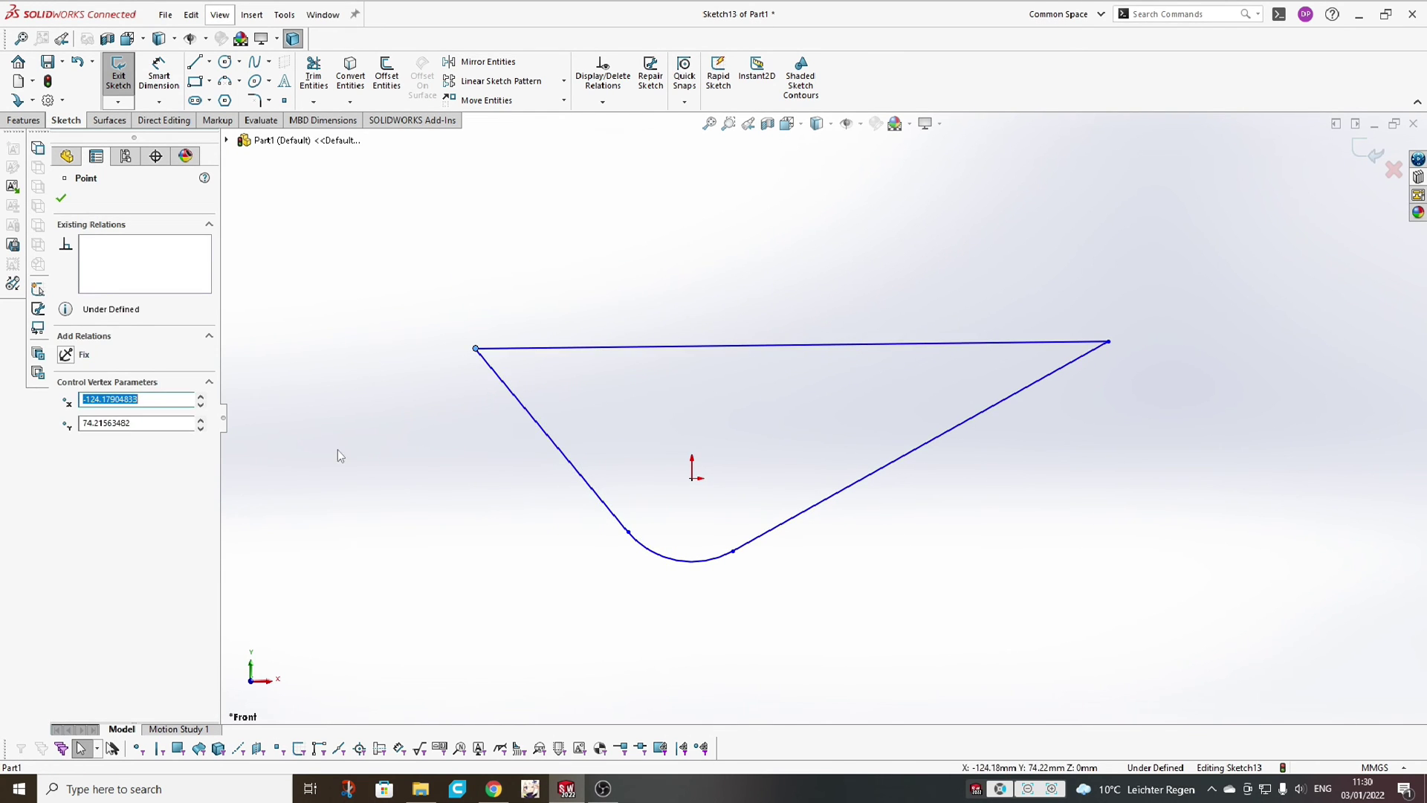
pyautogui.press('Escape')
pyautogui.click(525, 350)
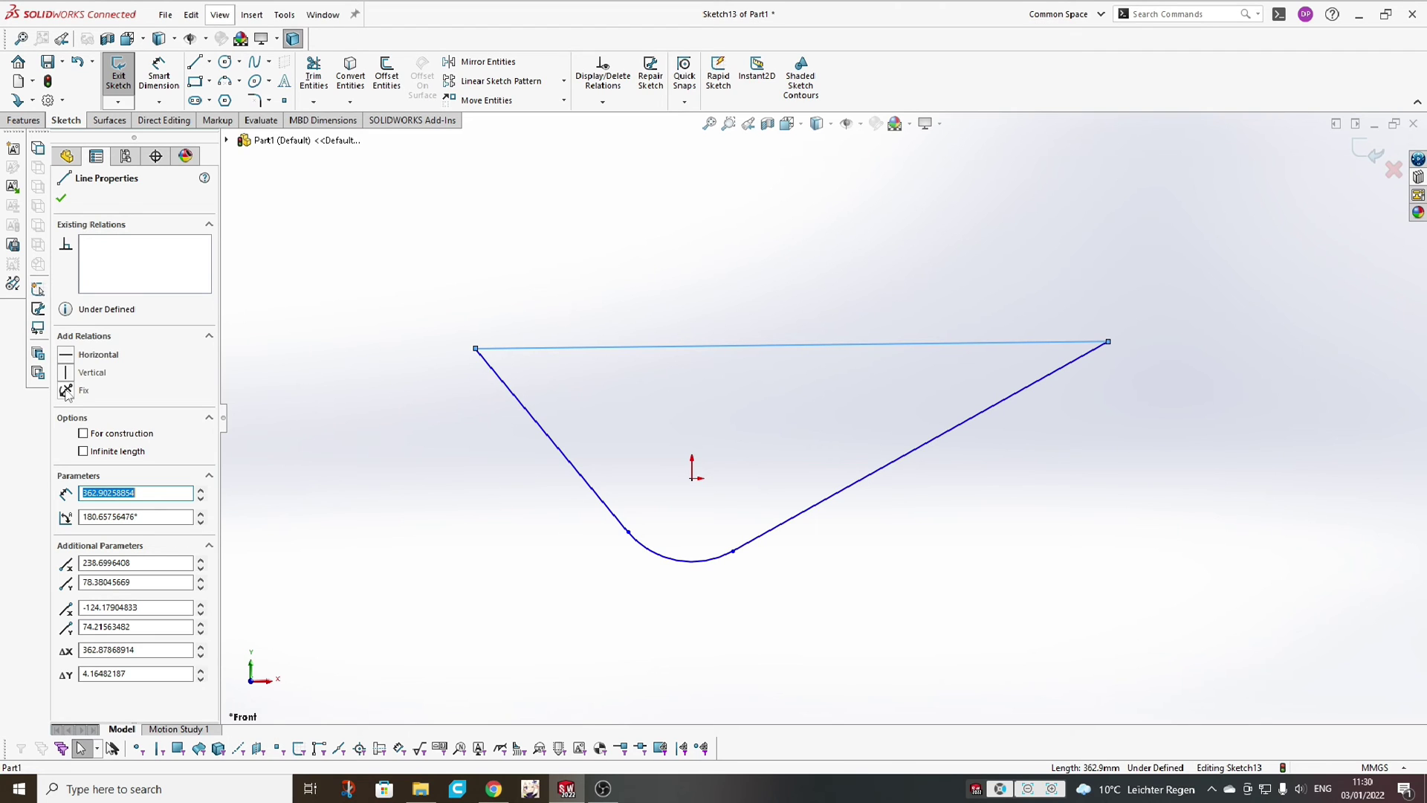
pyautogui.click(335, 371)
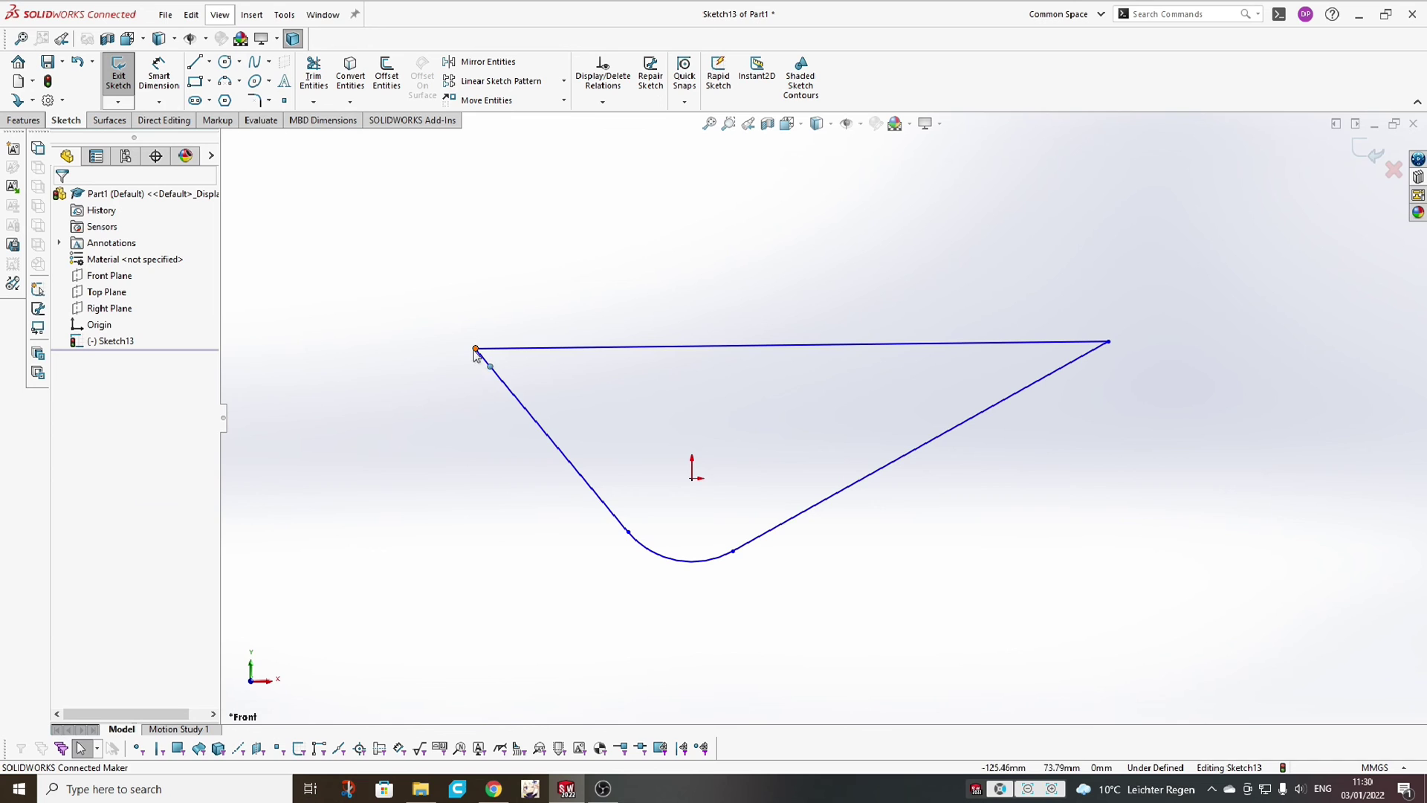
# - Add Fix relations to both top-line endpoints so the line is fully defined
pyautogui.click(477, 351)
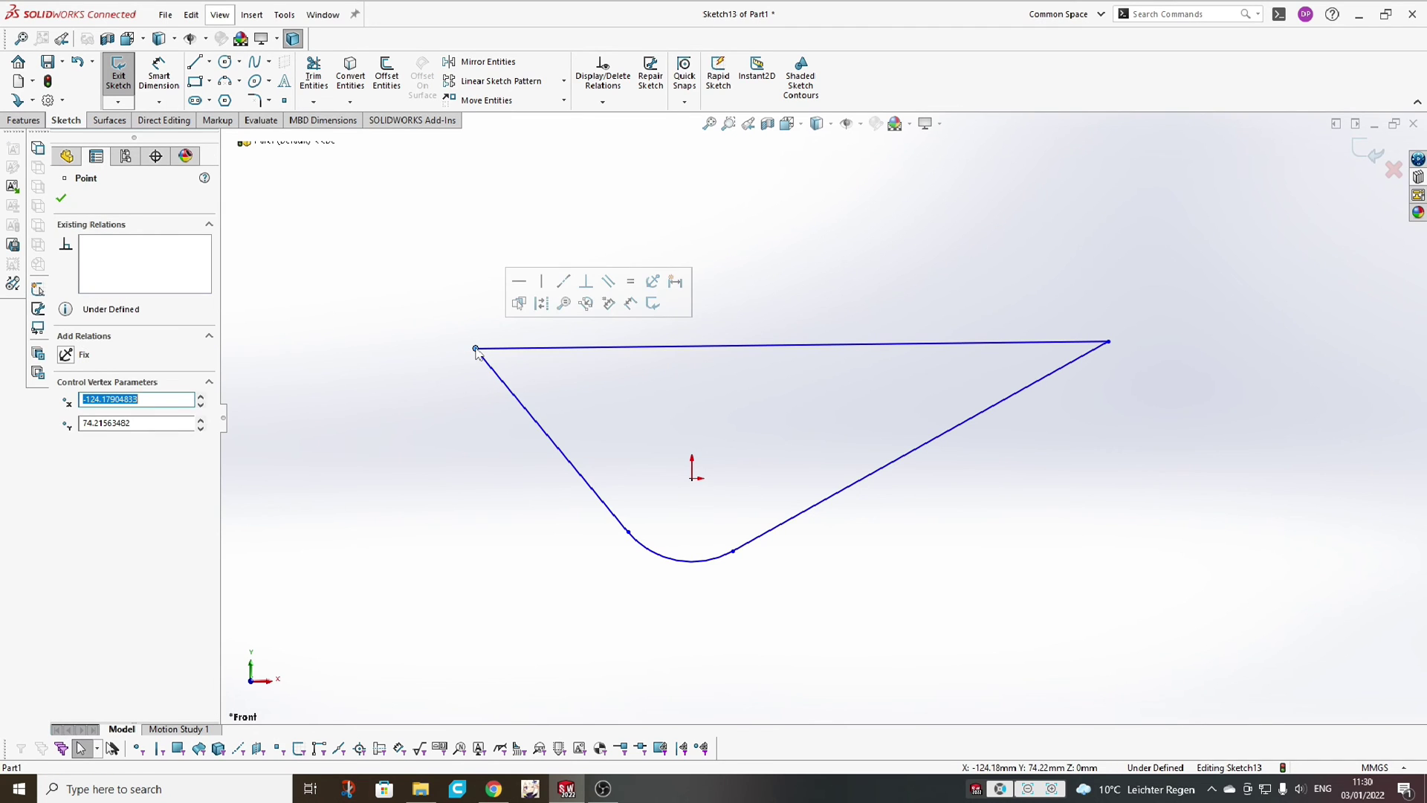
pyautogui.click(65, 355)
pyautogui.click(1109, 343)
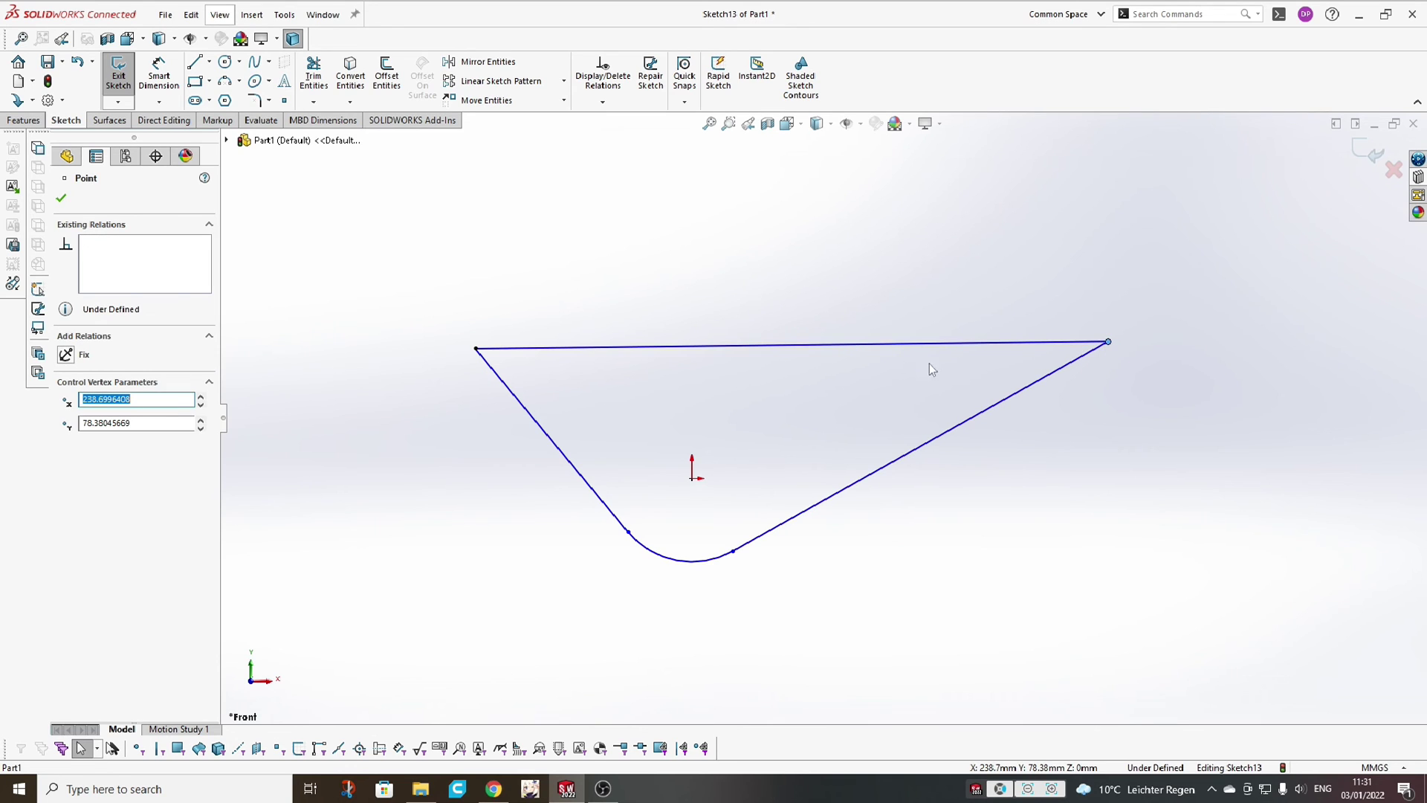
pyautogui.click(66, 356)
pyautogui.click(378, 440)
pyautogui.click(987, 343)
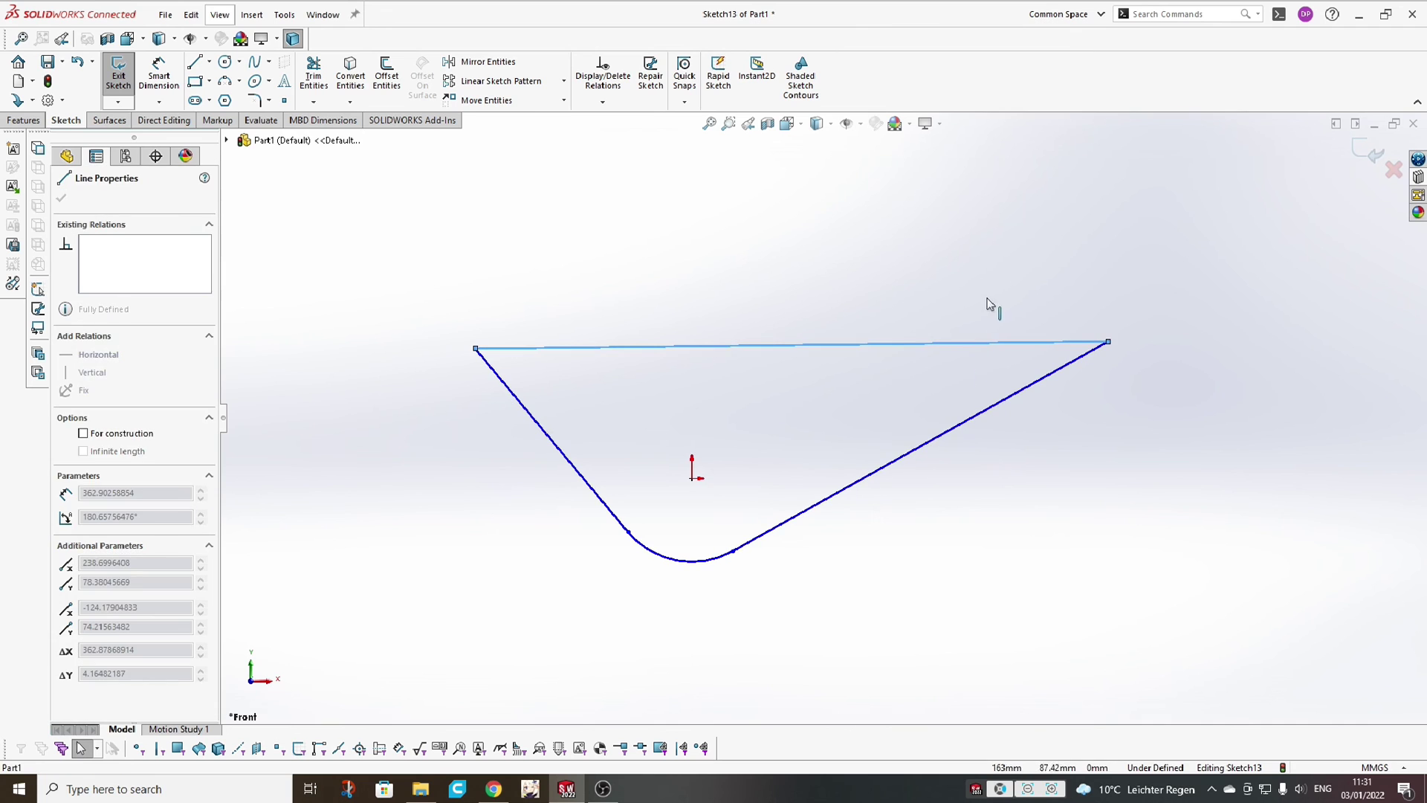
pyautogui.click(1073, 381)
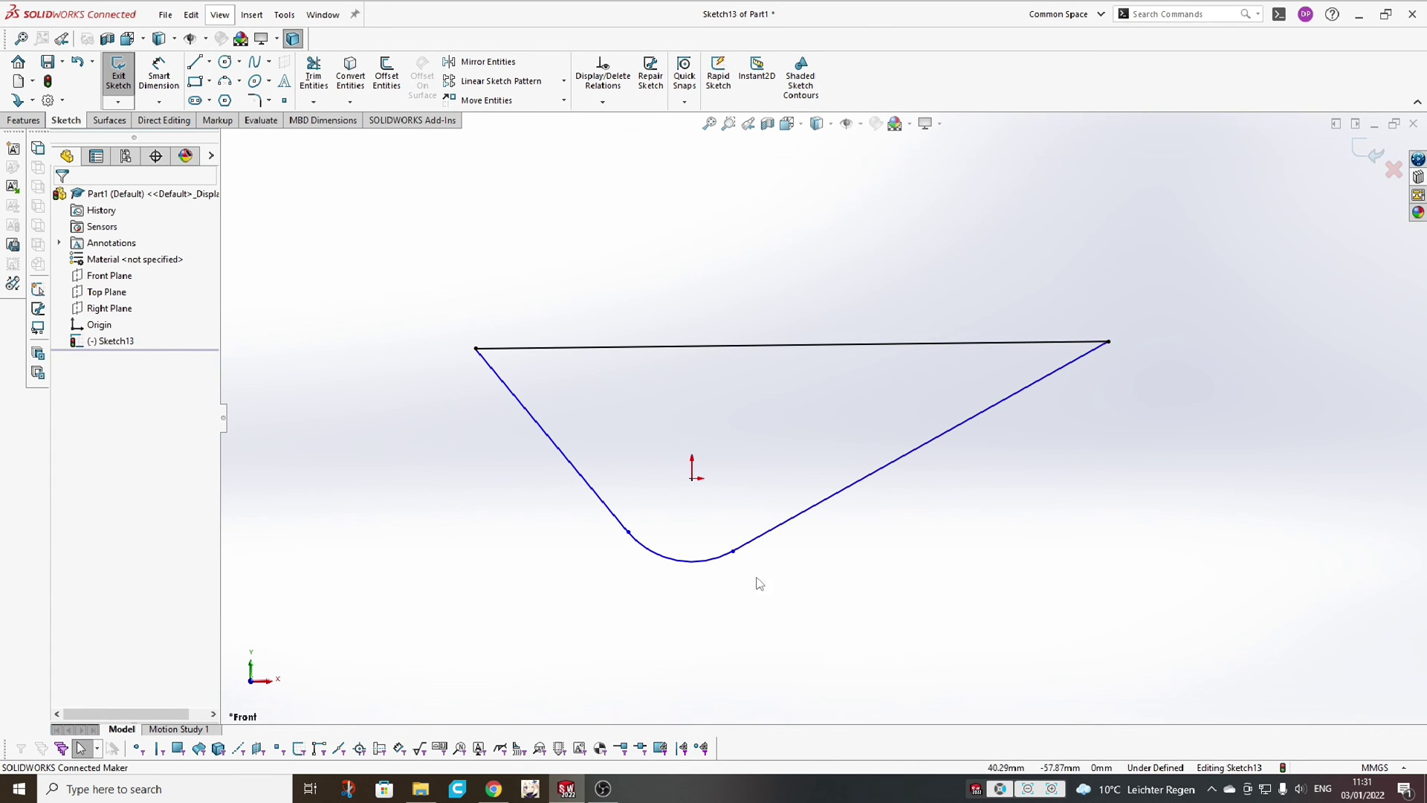
# - Nudge the arc's right end and set the slanted right line to Infinite length
pyautogui.moveTo(733, 552); pyautogui.dragTo(741, 561)
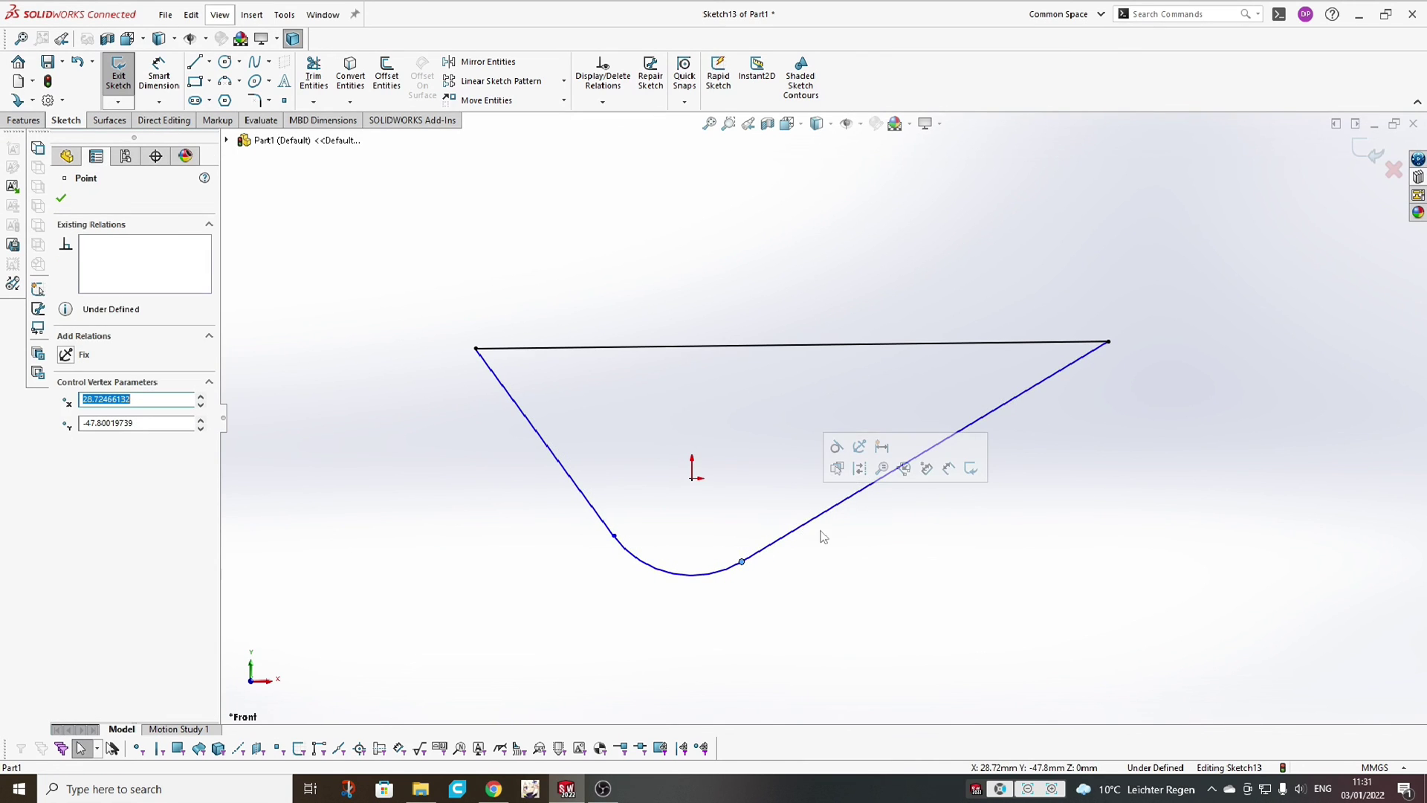
pyautogui.click(809, 522)
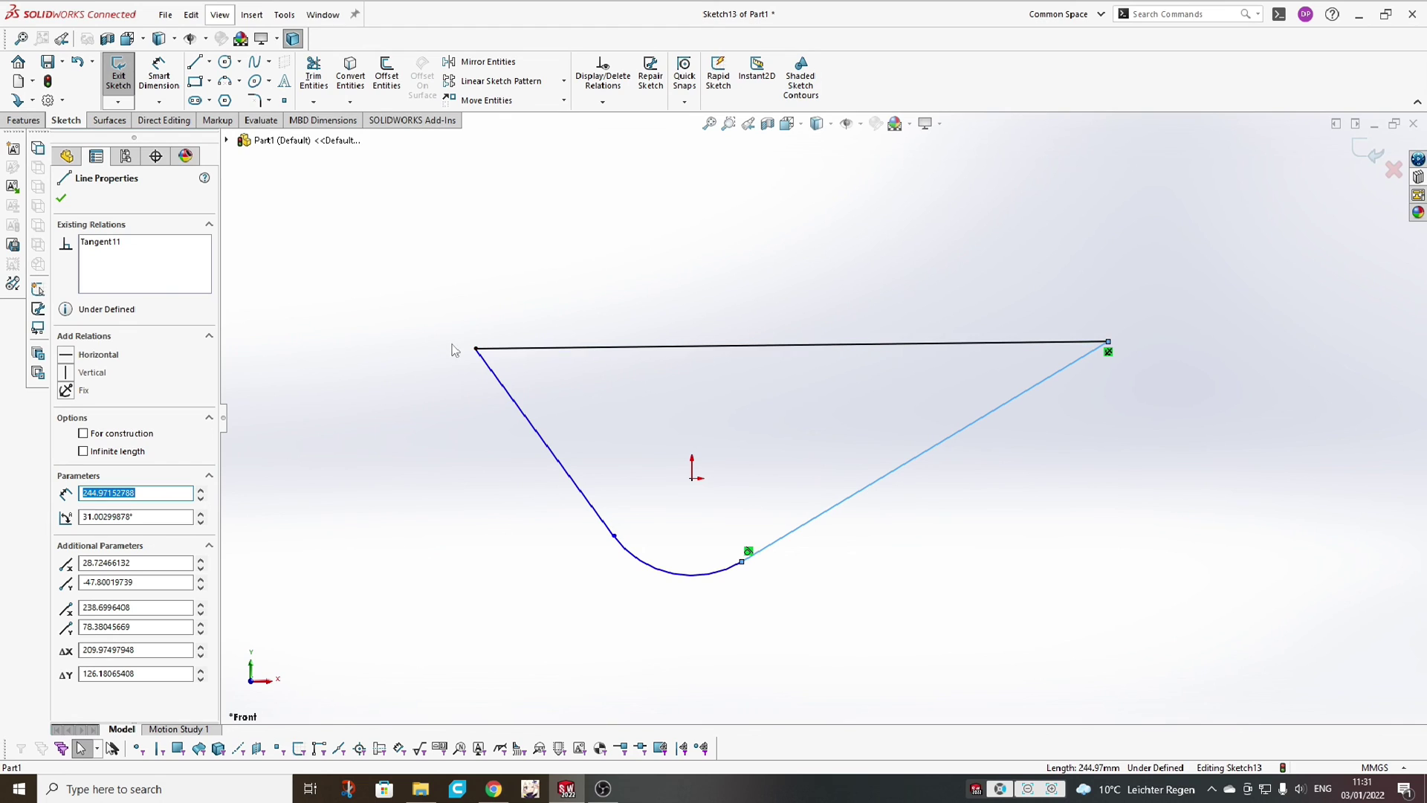
pyautogui.click(84, 451)
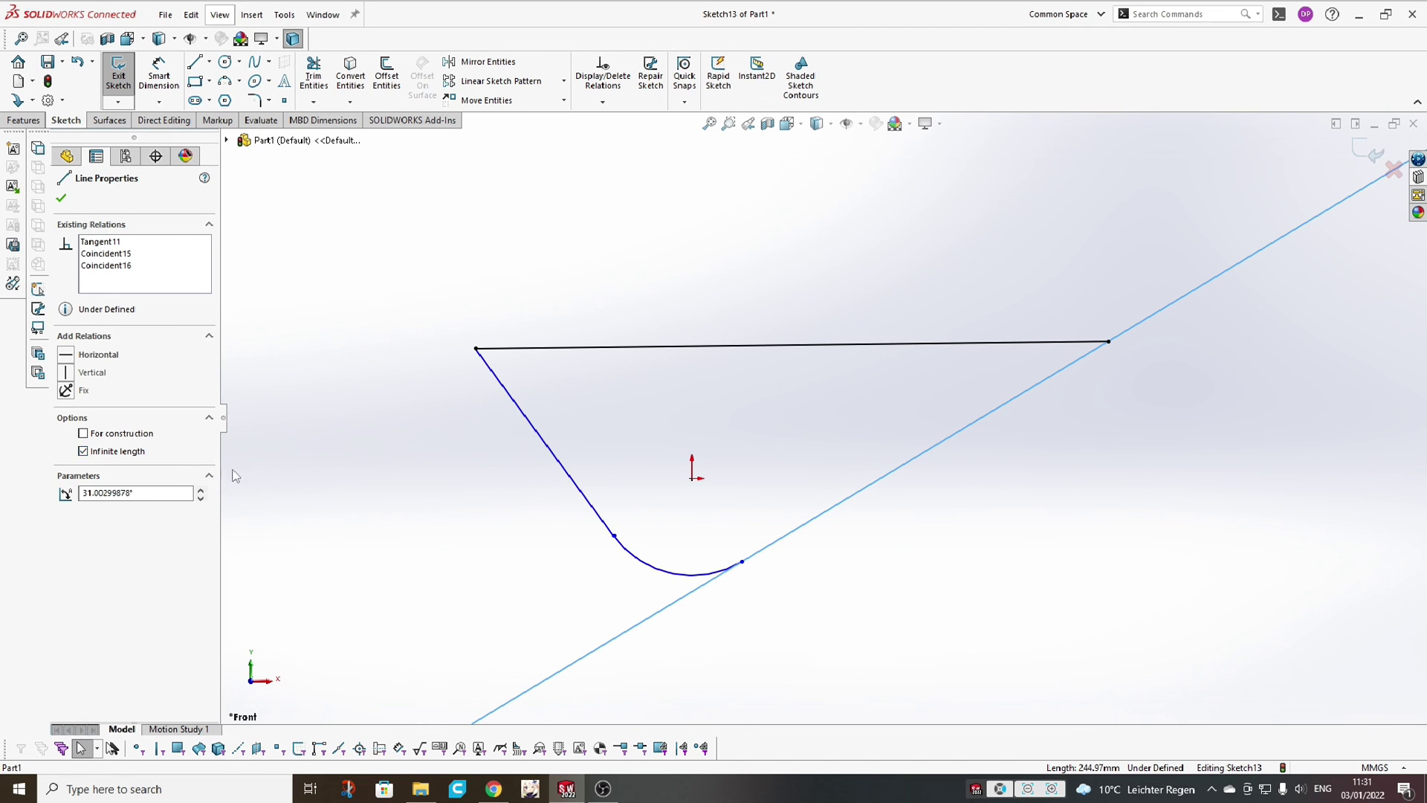
pyautogui.click(461, 487)
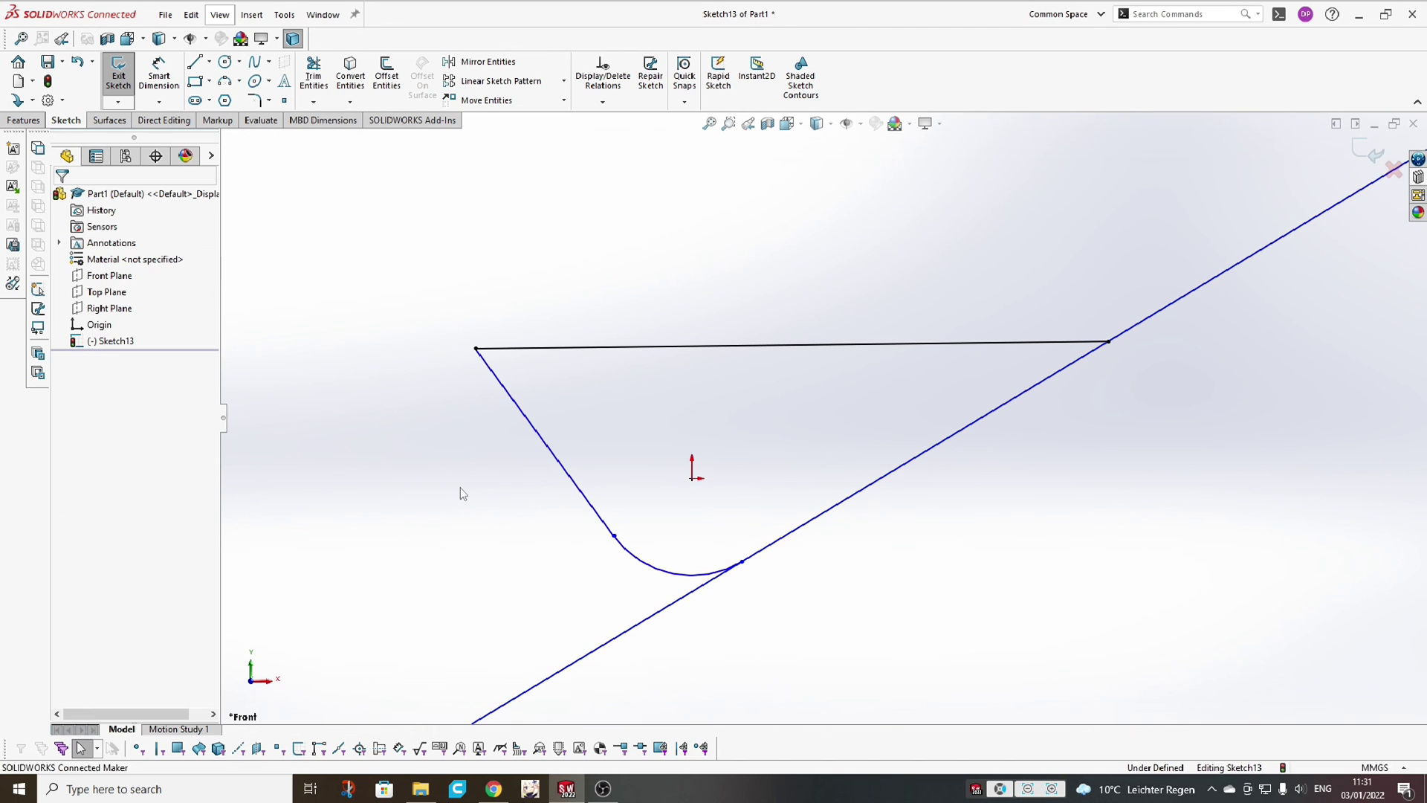
# - Make the infinite right line a construction line, then delete it
pyautogui.click(844, 500)
pyautogui.click(87, 452)
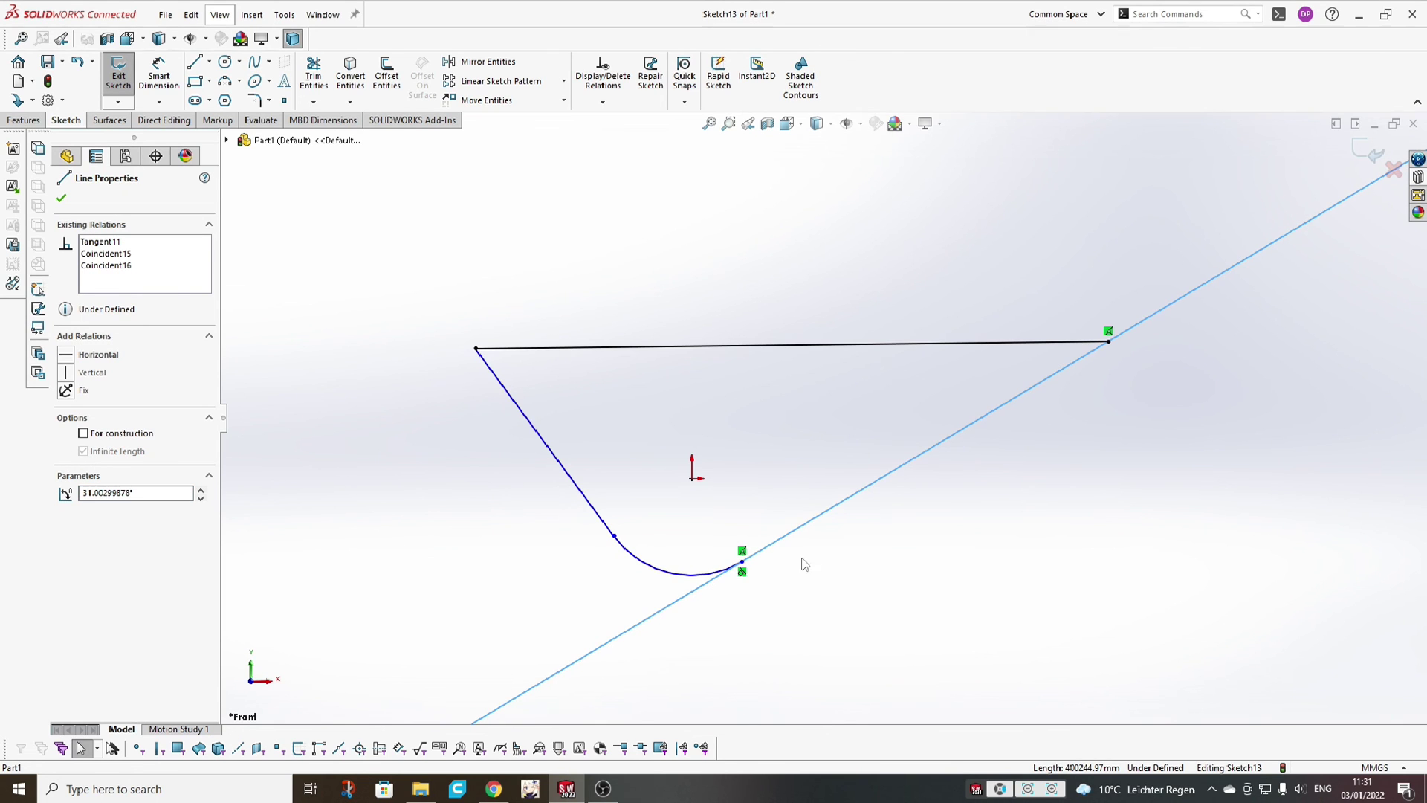
pyautogui.click(121, 437)
pyautogui.click(339, 490)
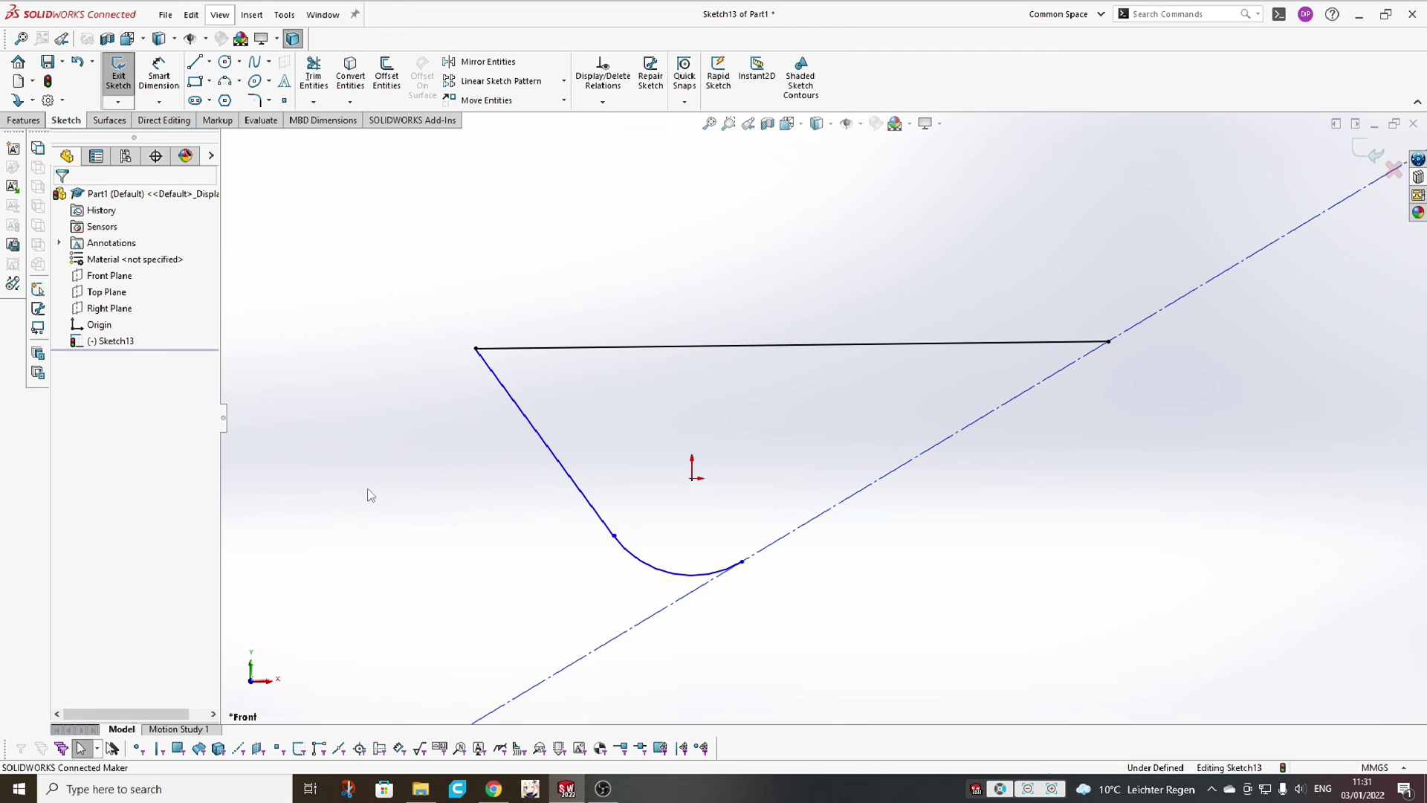
pyautogui.click(768, 556)
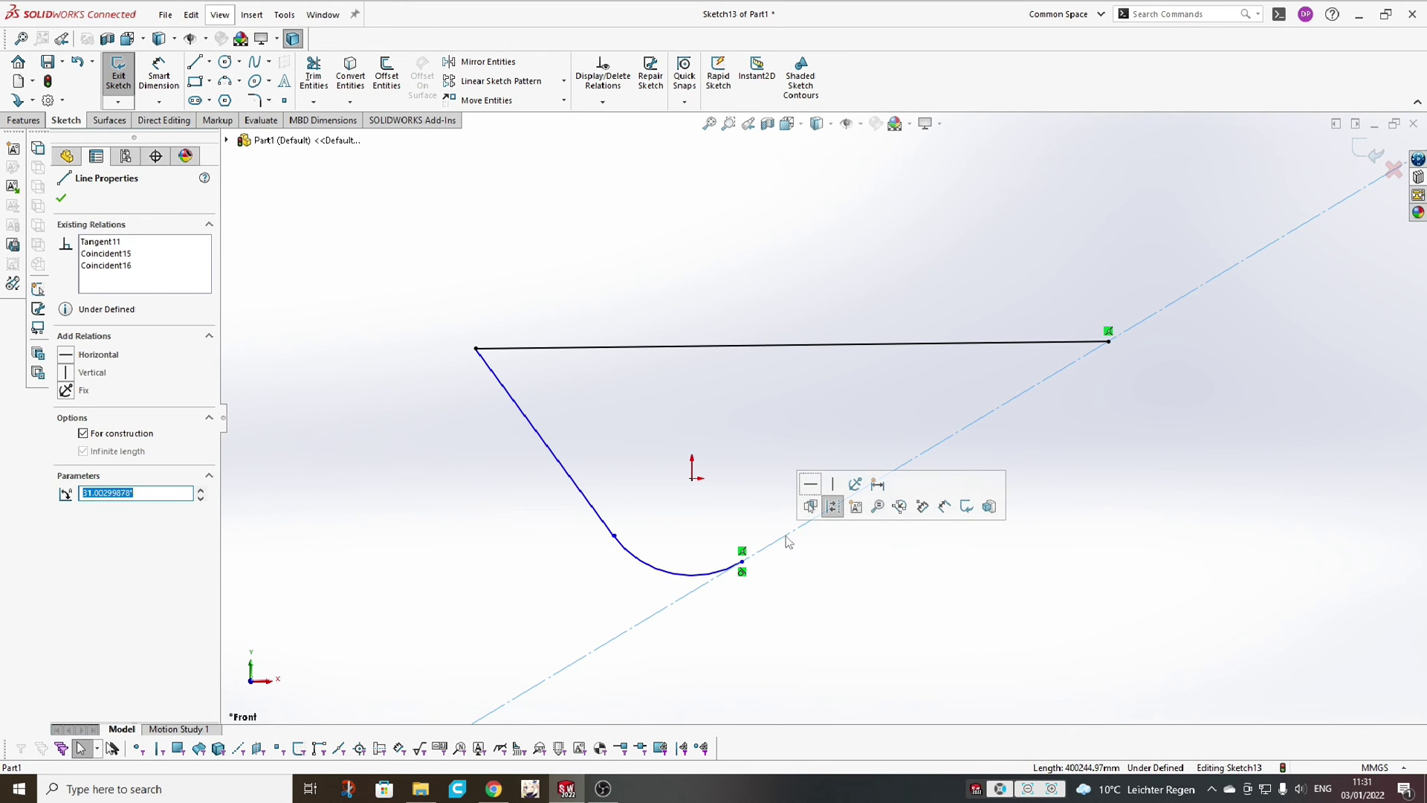
pyautogui.press('Delete')
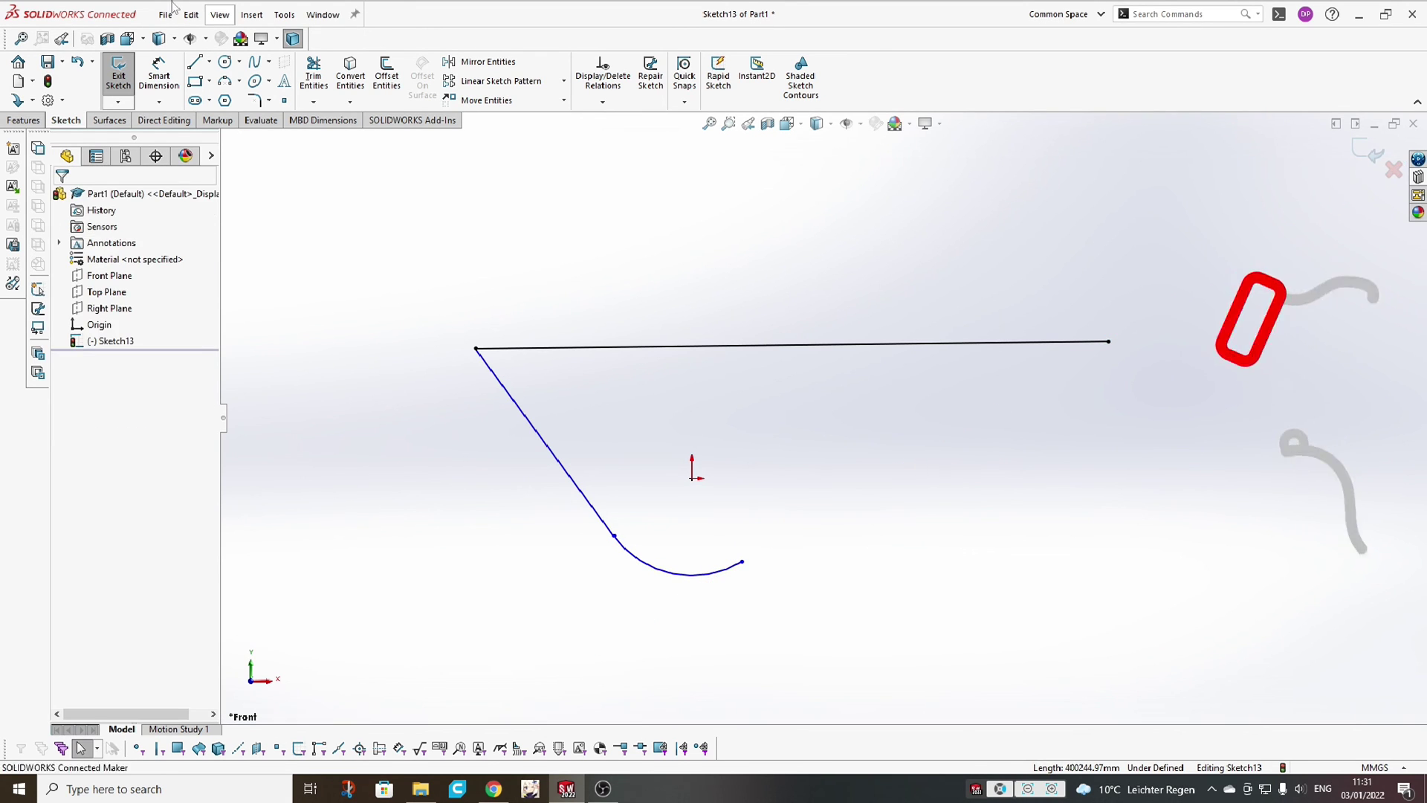
pyautogui.click(193, 63)
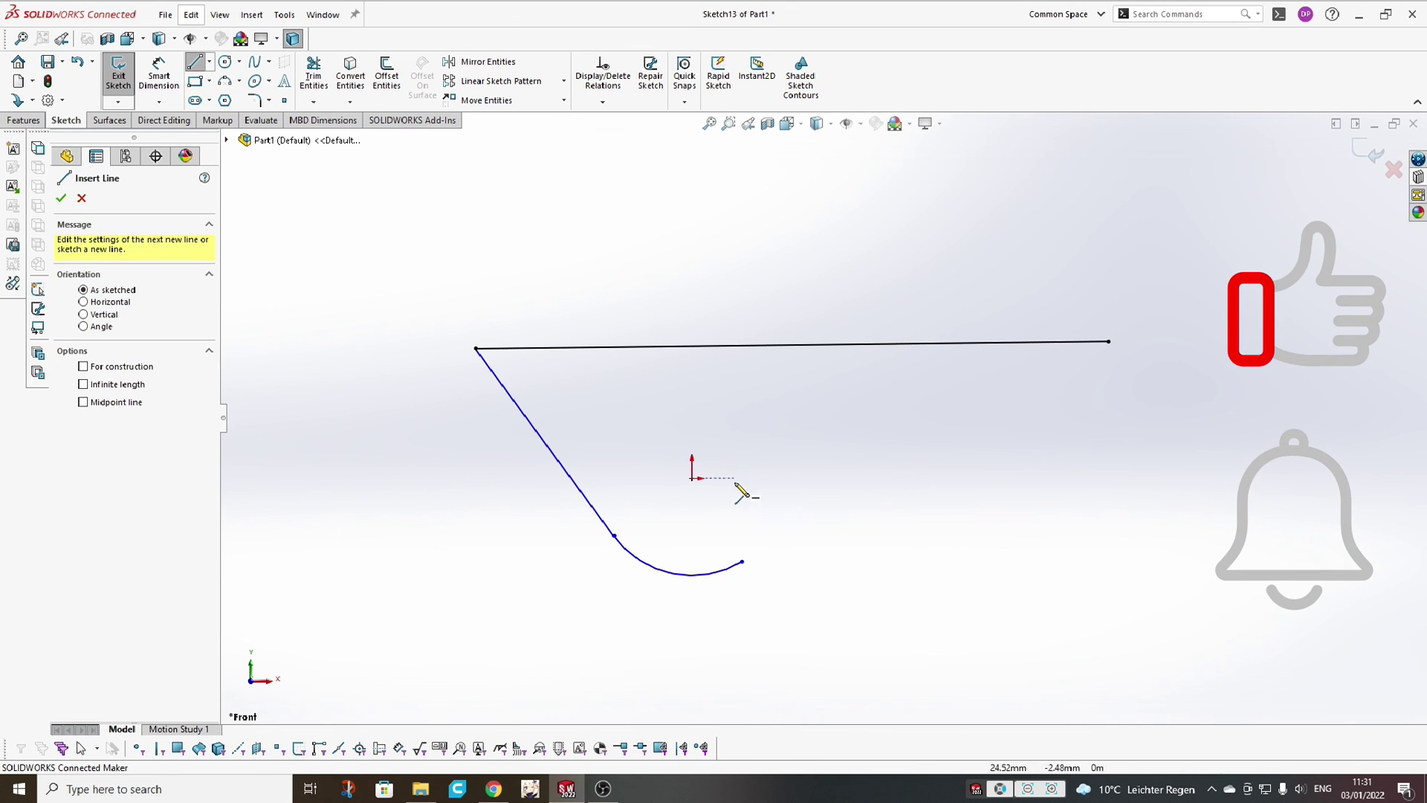